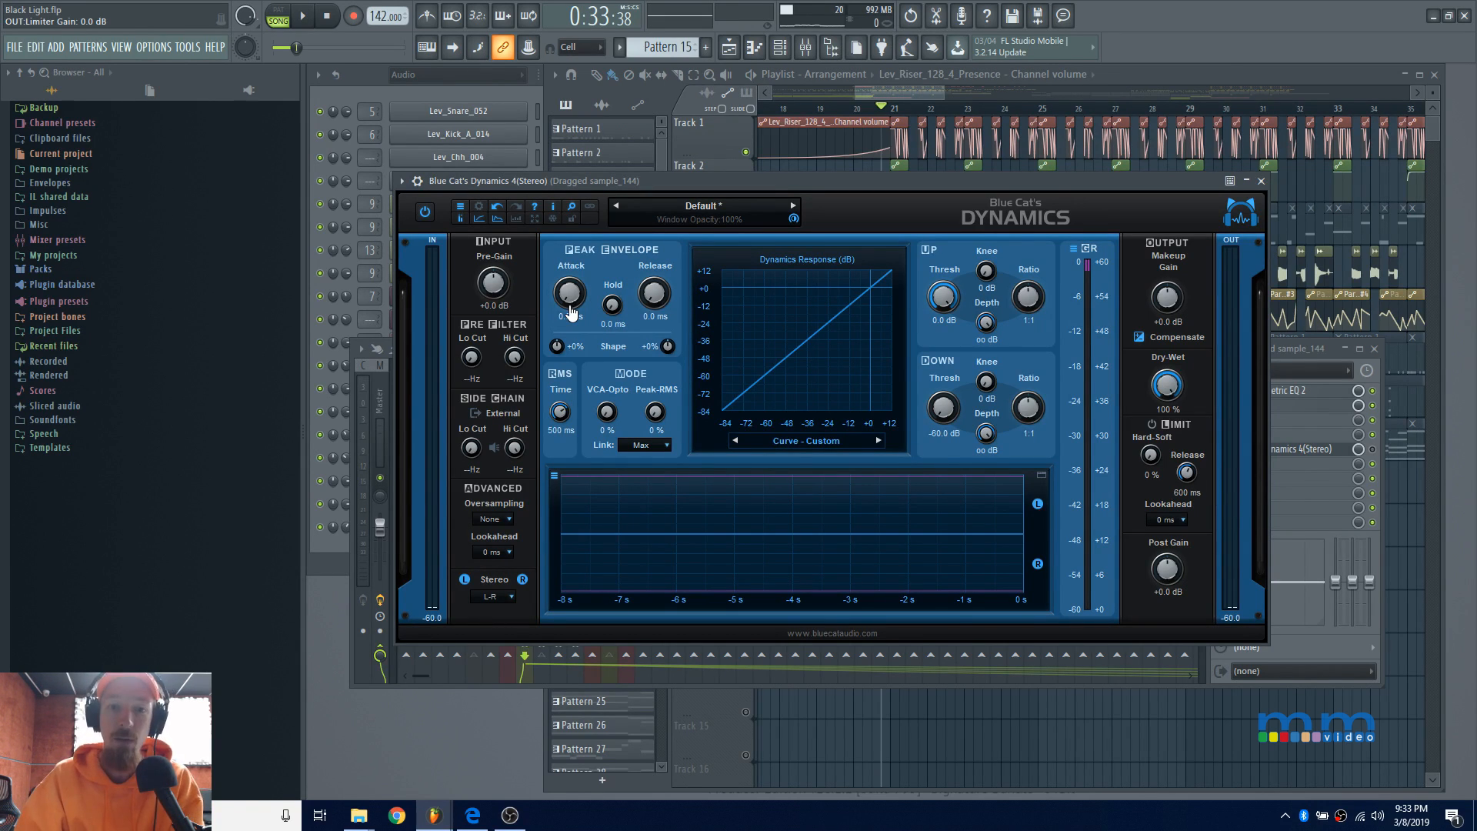
Close the dynamics plugin window and play the arrangement while watching the mixer meters.
click(1330, 457)
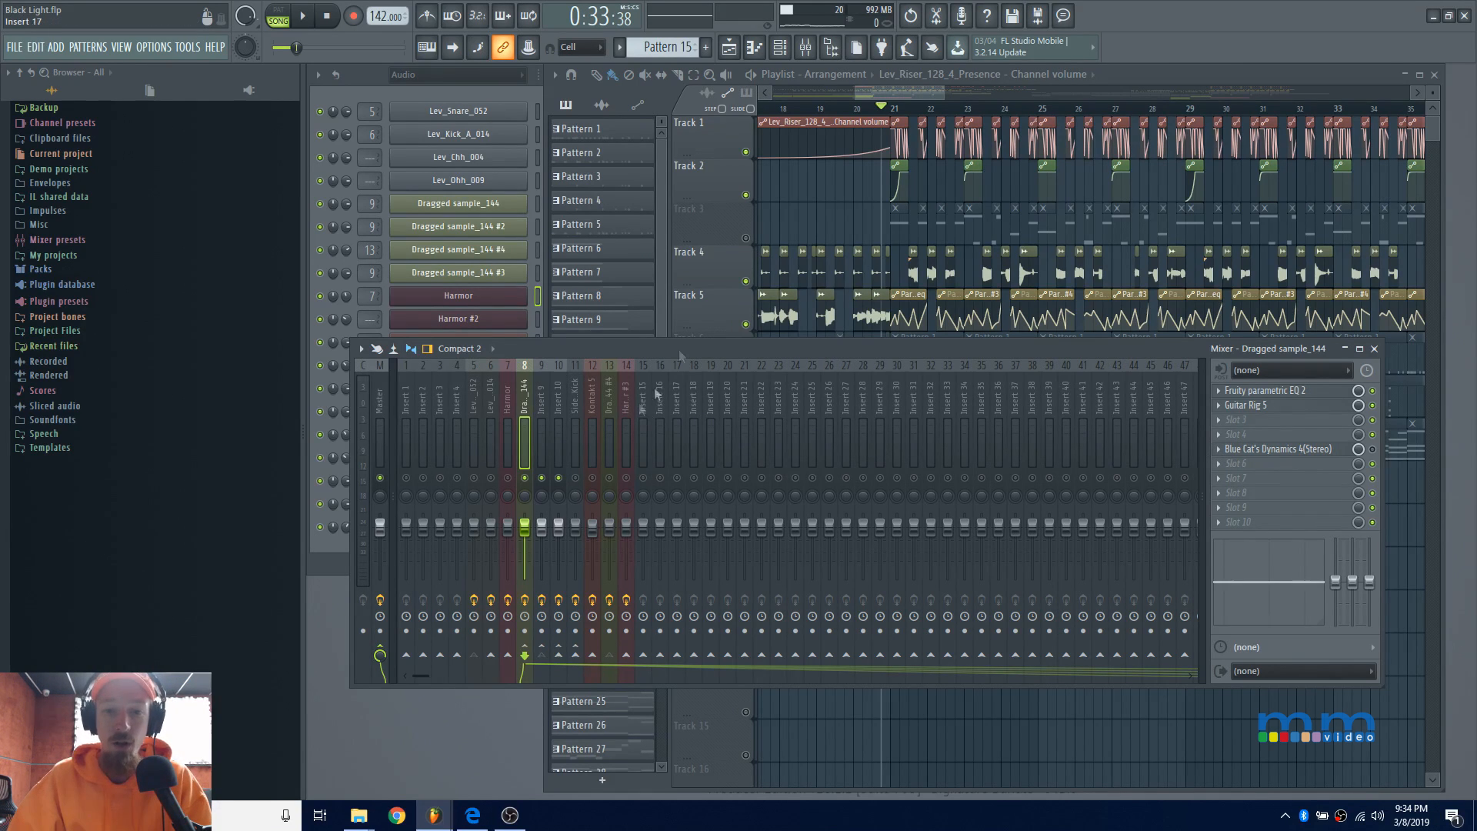
click(905, 84)
key(space)
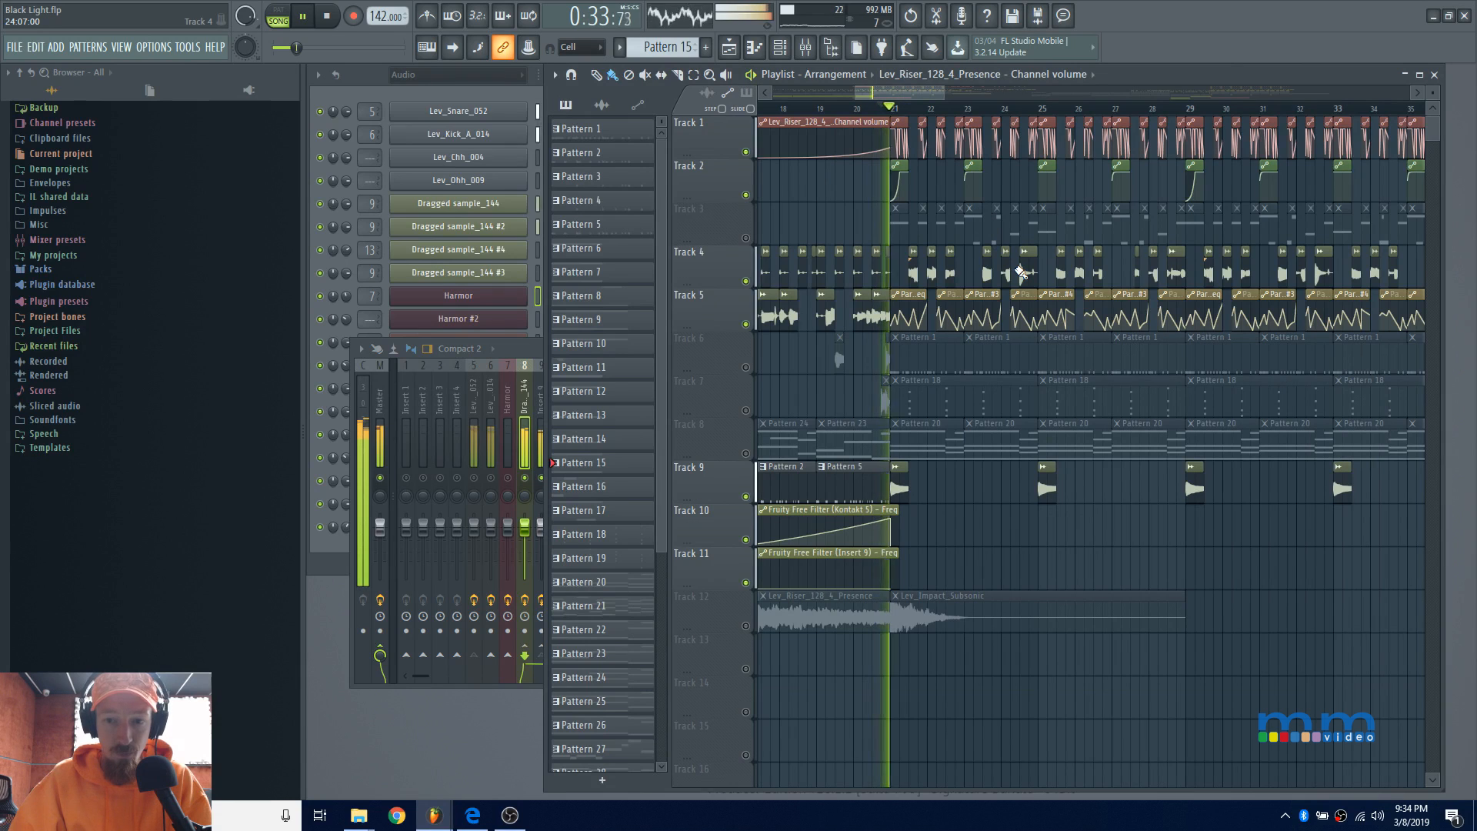
click(519, 348)
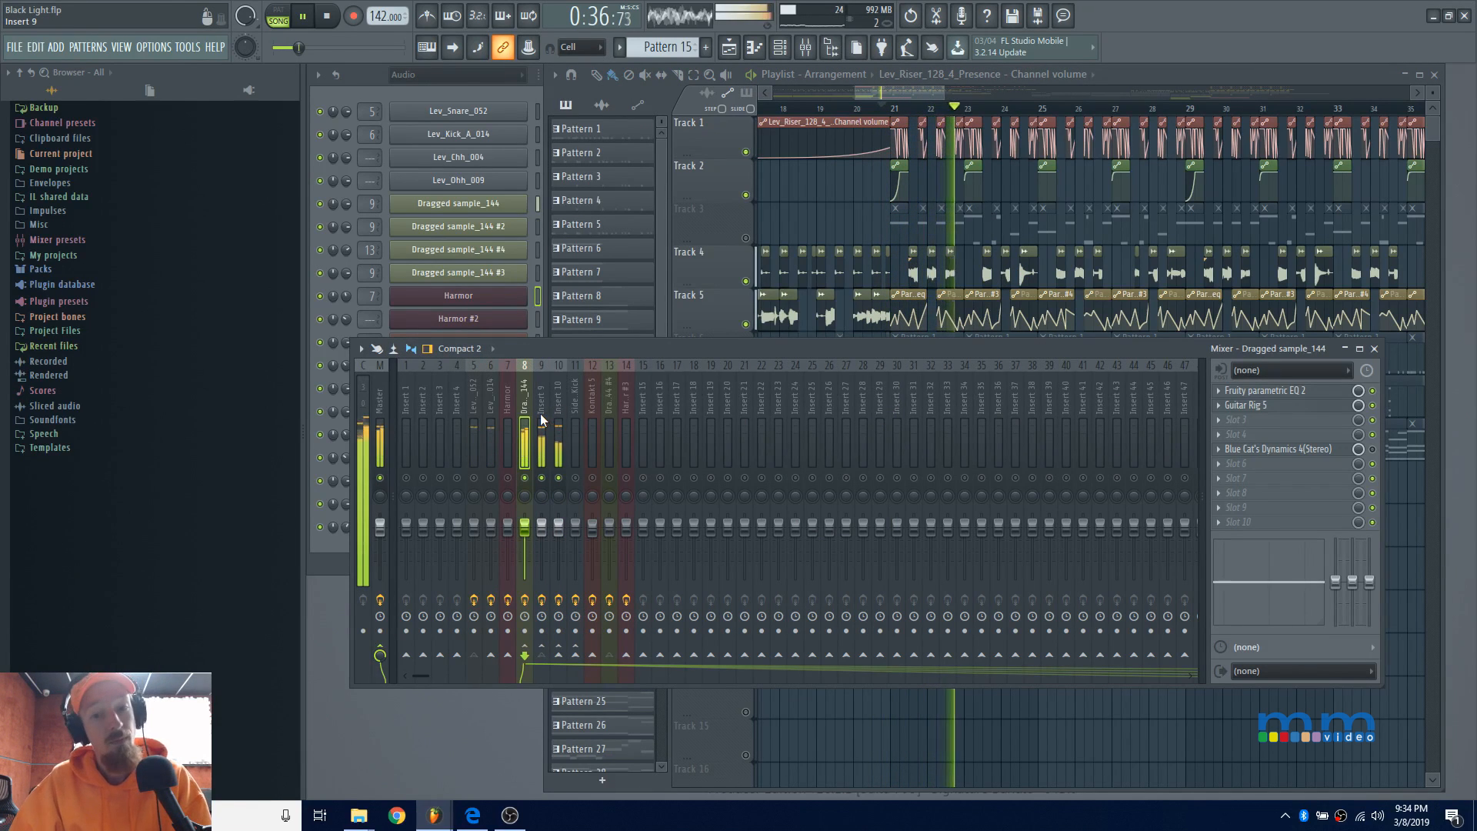
key(space)
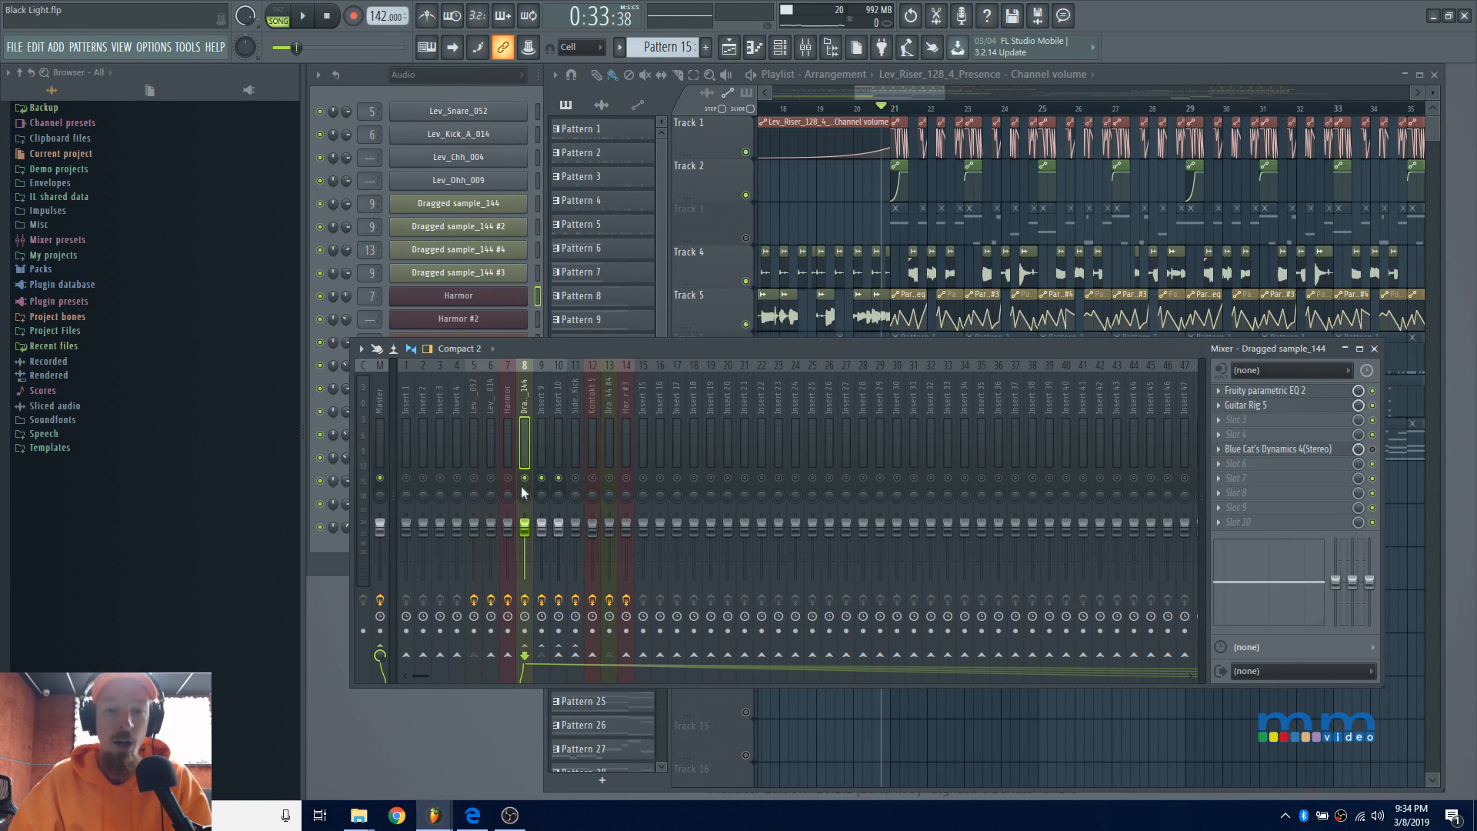
Examine the levels and effects of Insert 9 during playback, returning to the Dragged sample_144 mixer track.
click(547, 433)
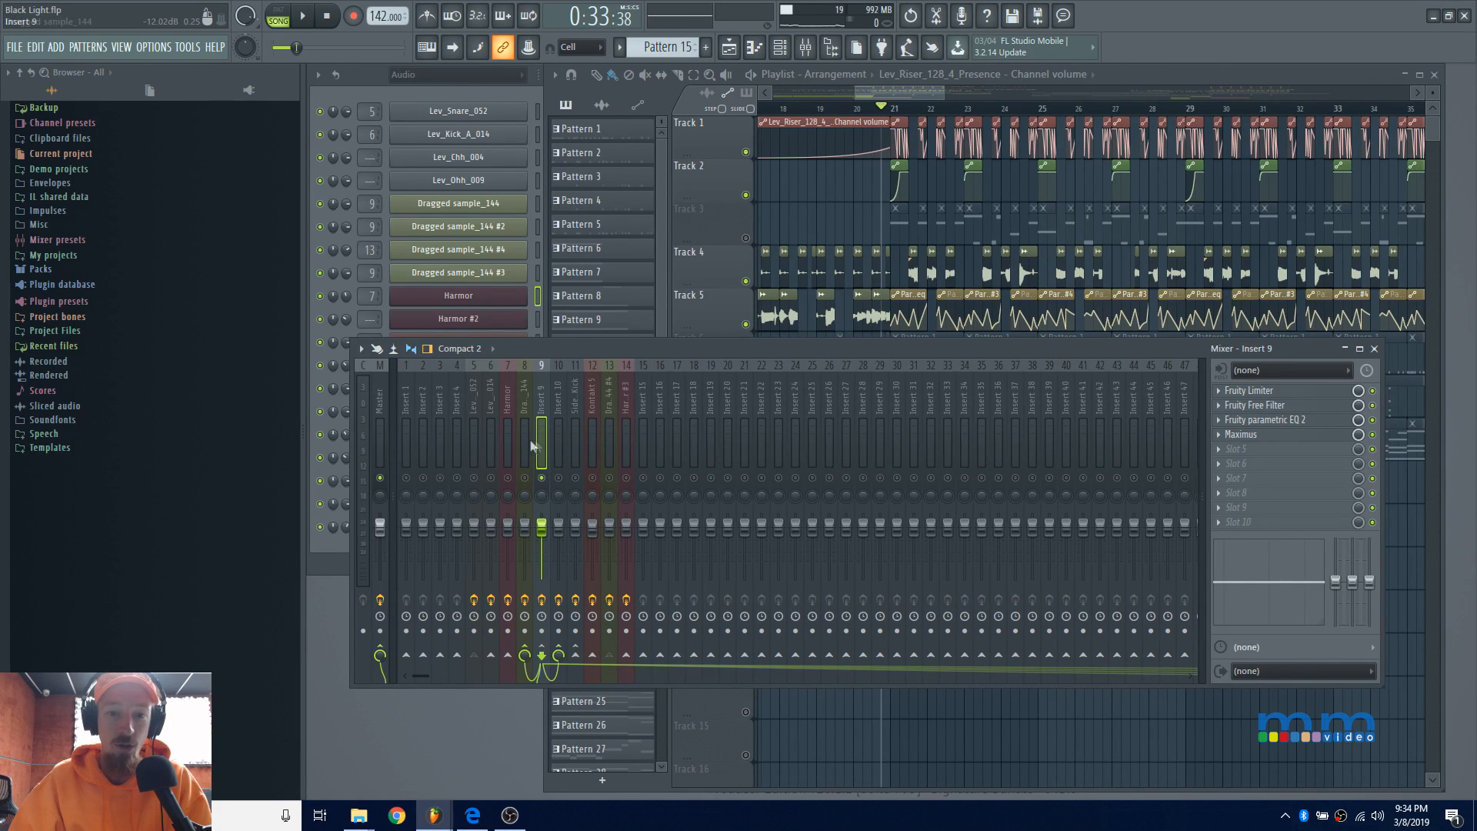
key(space)
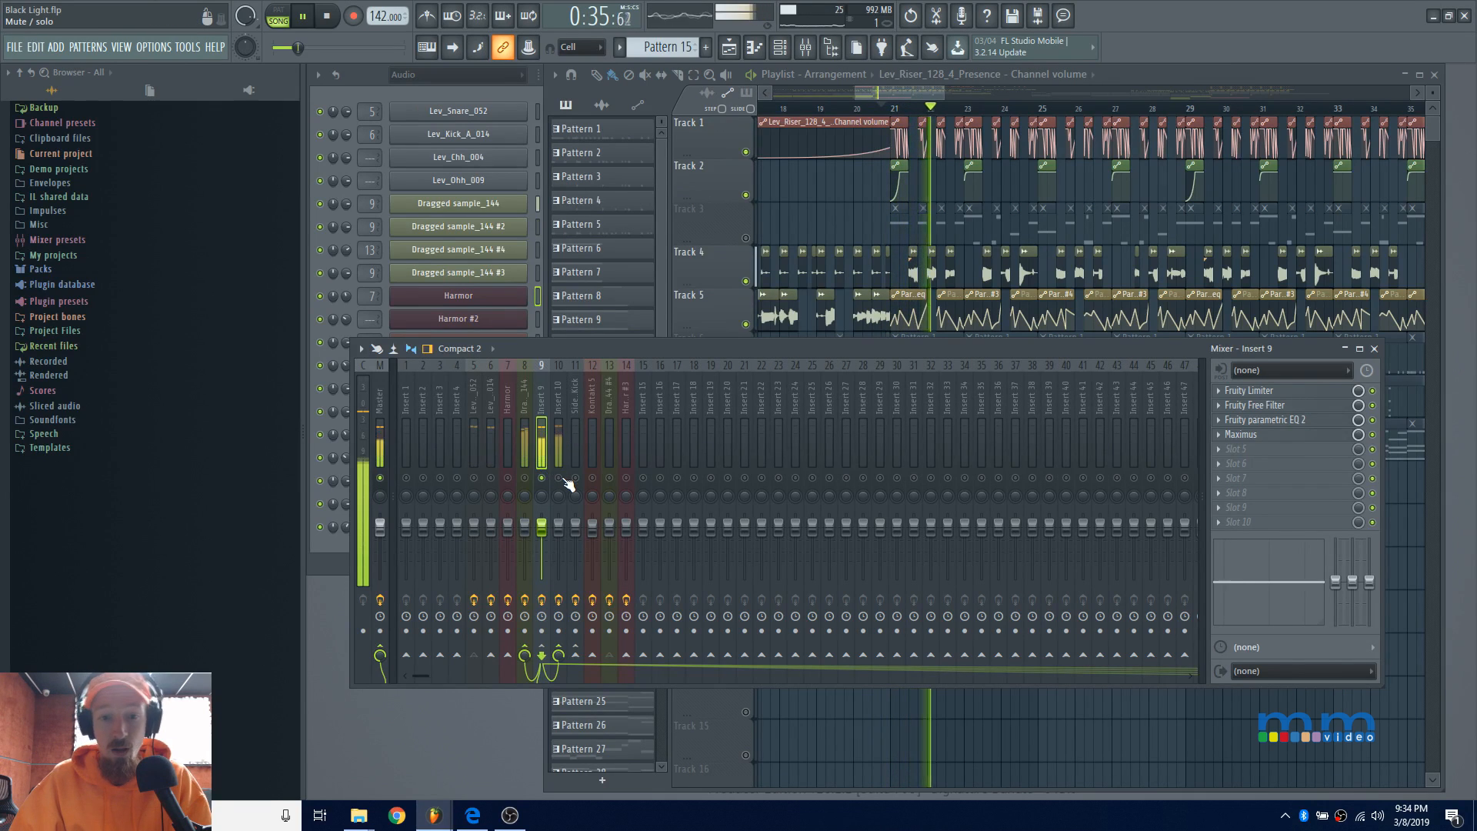
key(space)
click(525, 479)
click(528, 447)
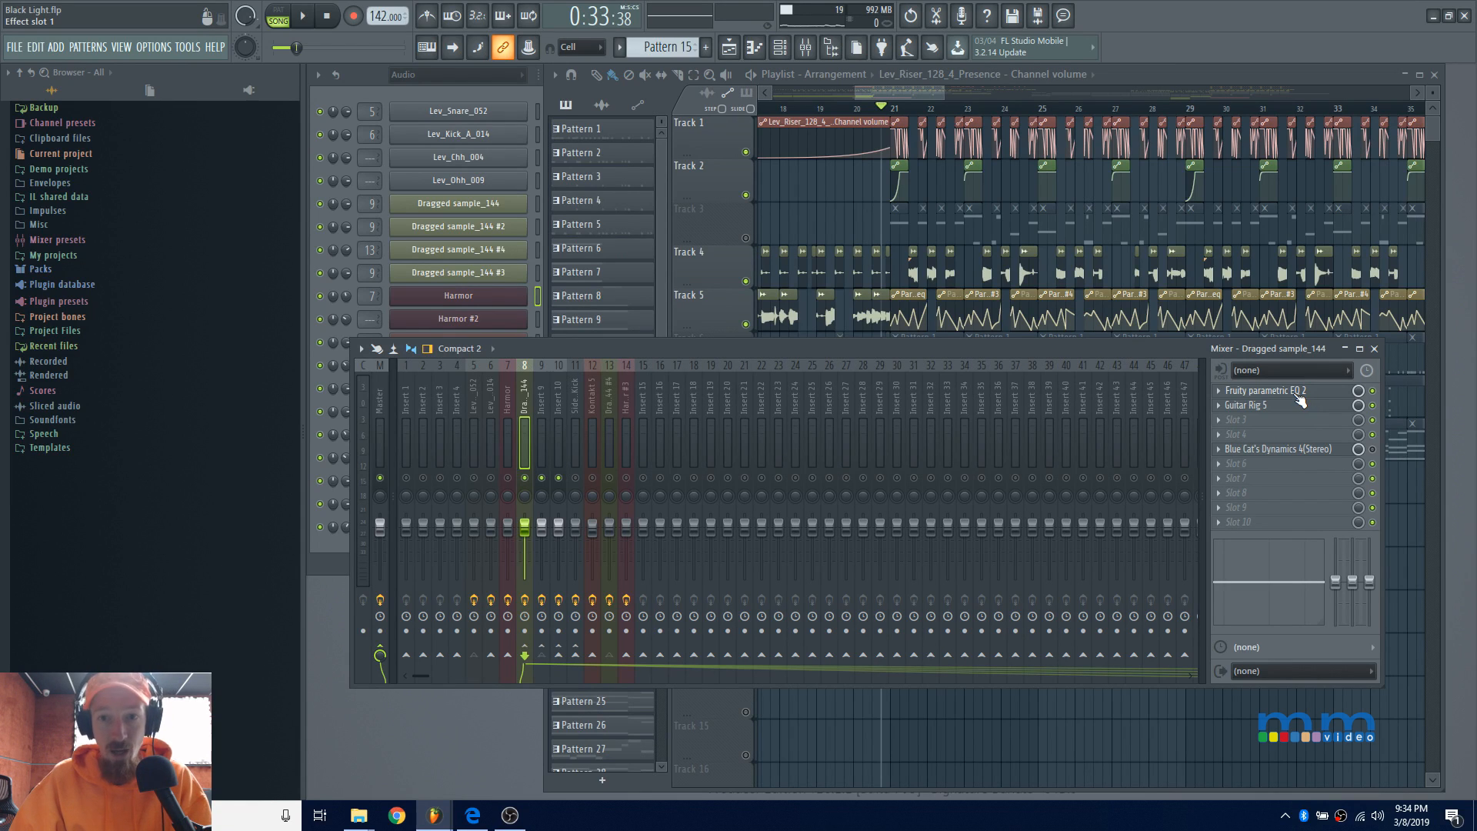
key(space)
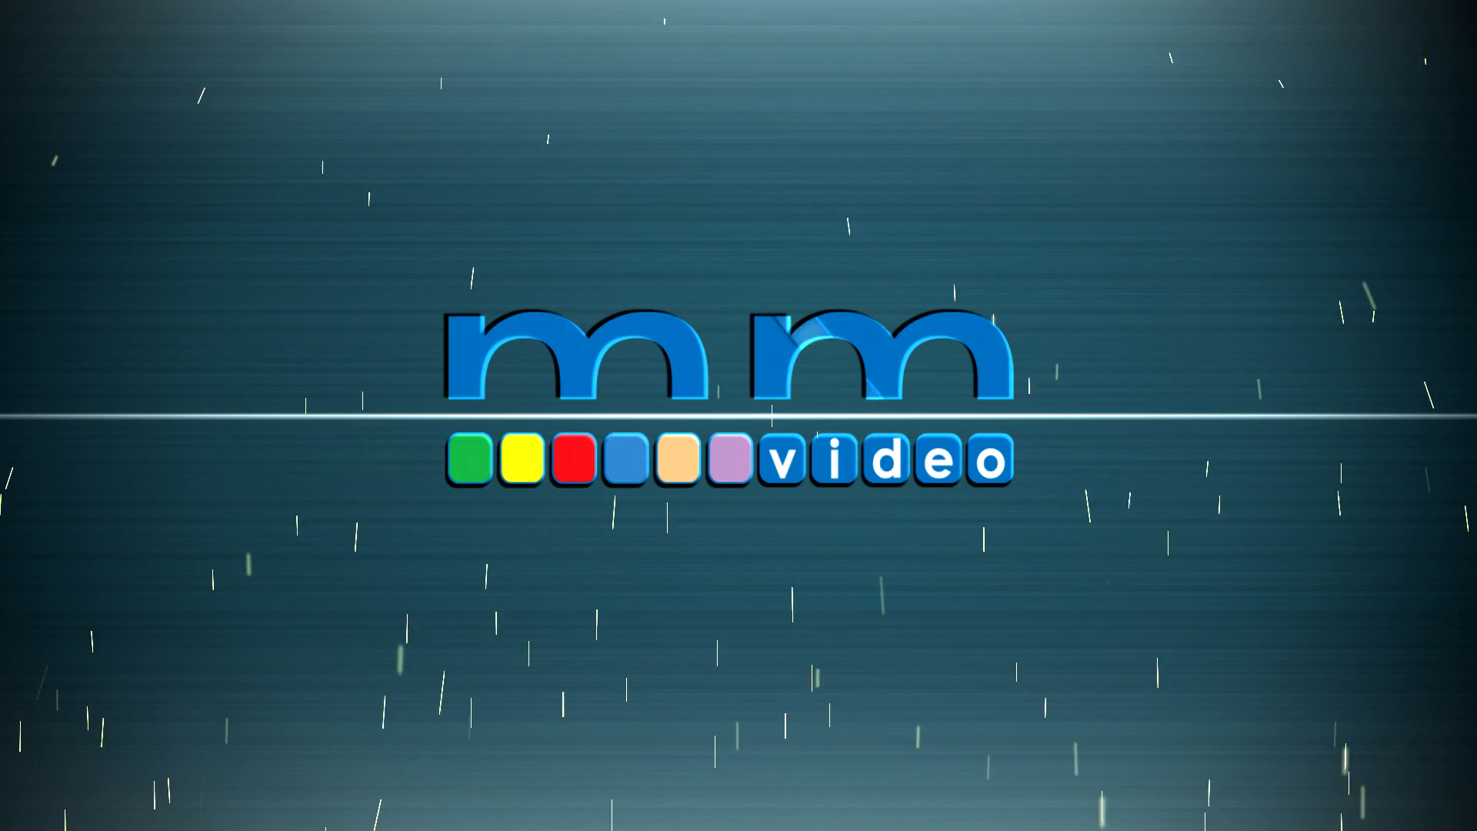
key(space)
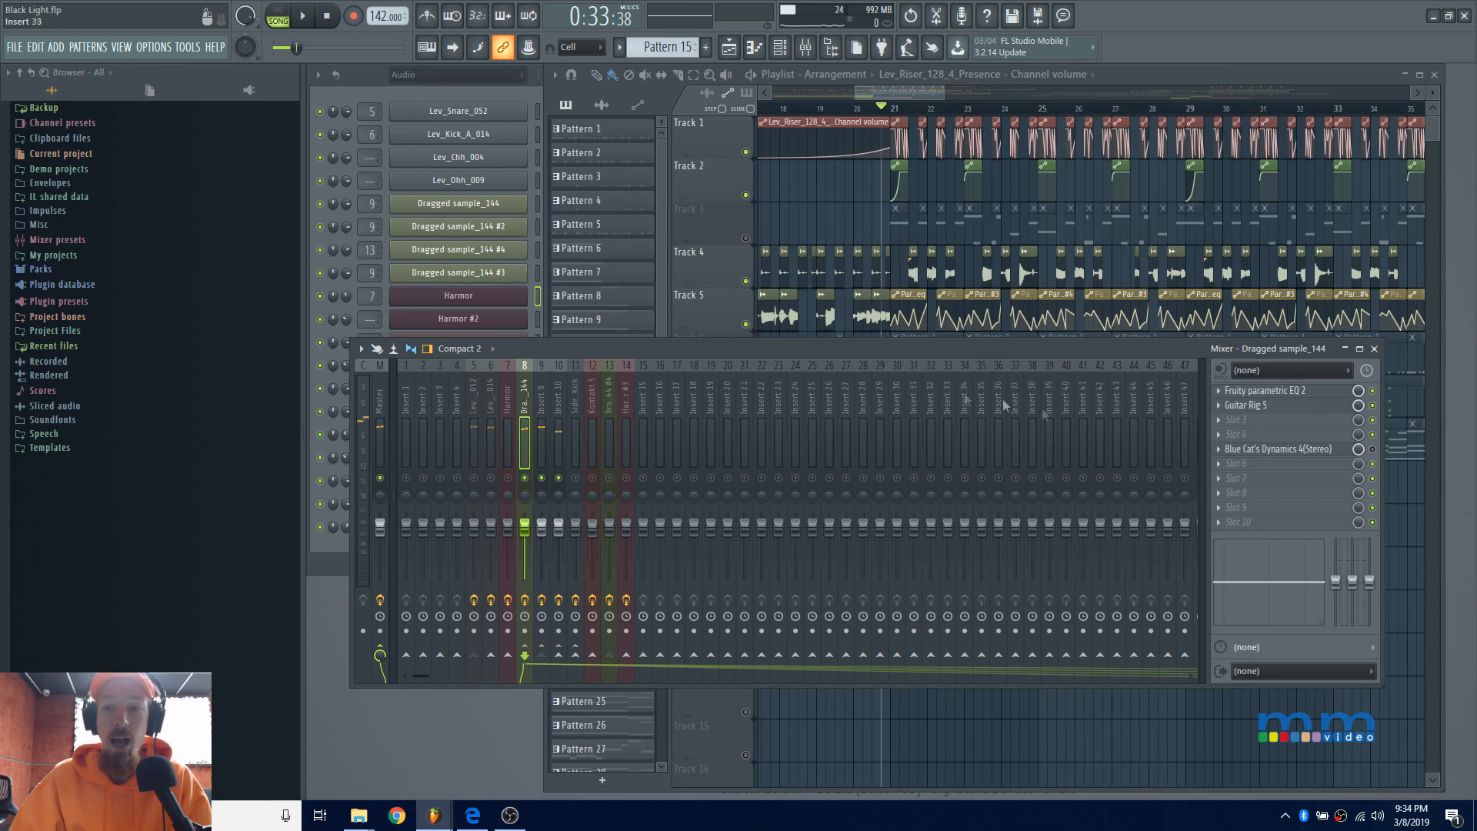
Open Blue Cat's Dynamics 4 on the Dragged sample_144 mixer track and audition the sound through it.
click(1291, 456)
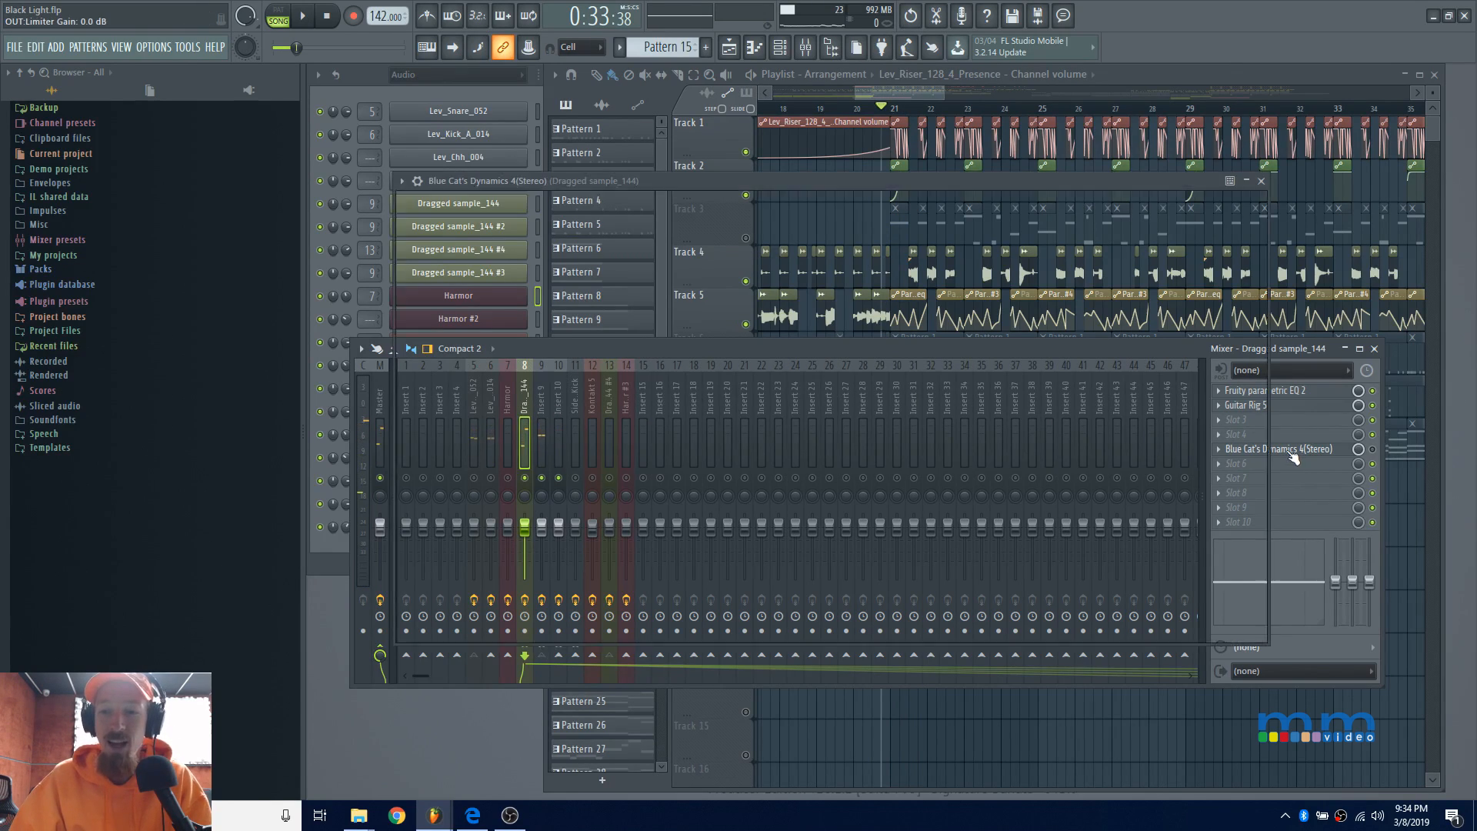
drag(905, 183, 1065, 520)
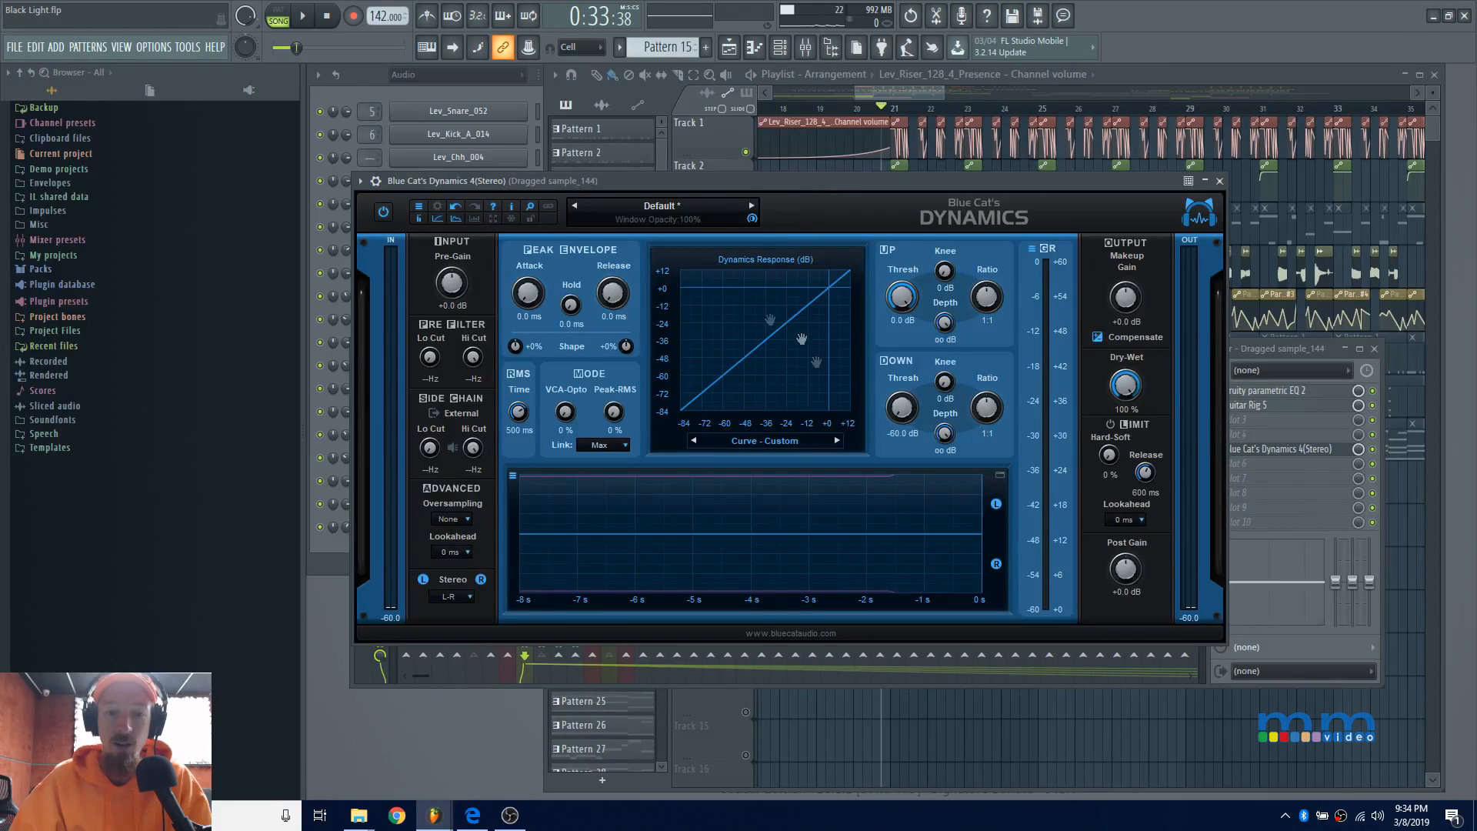
key(space)
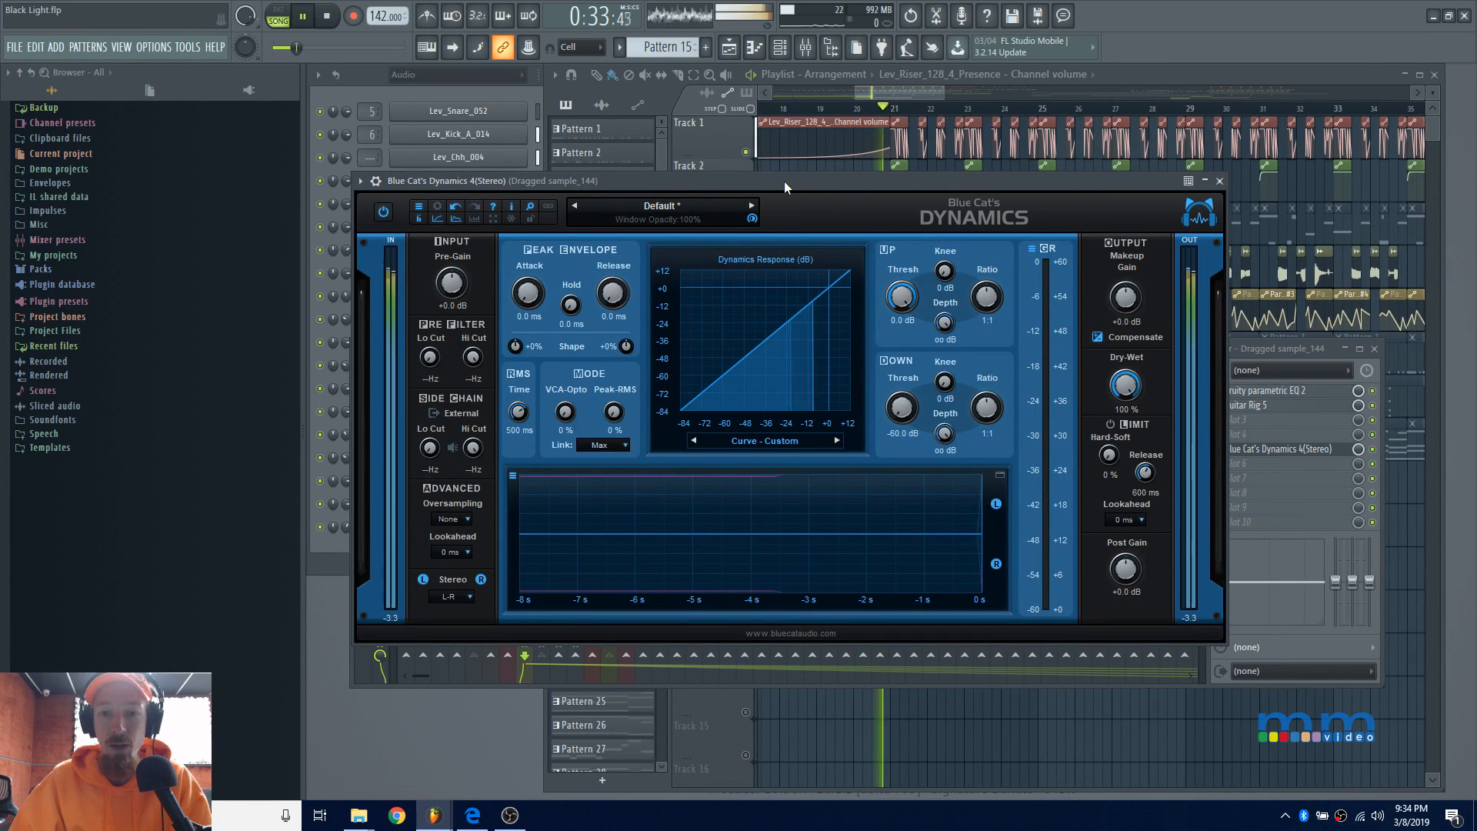
key(space)
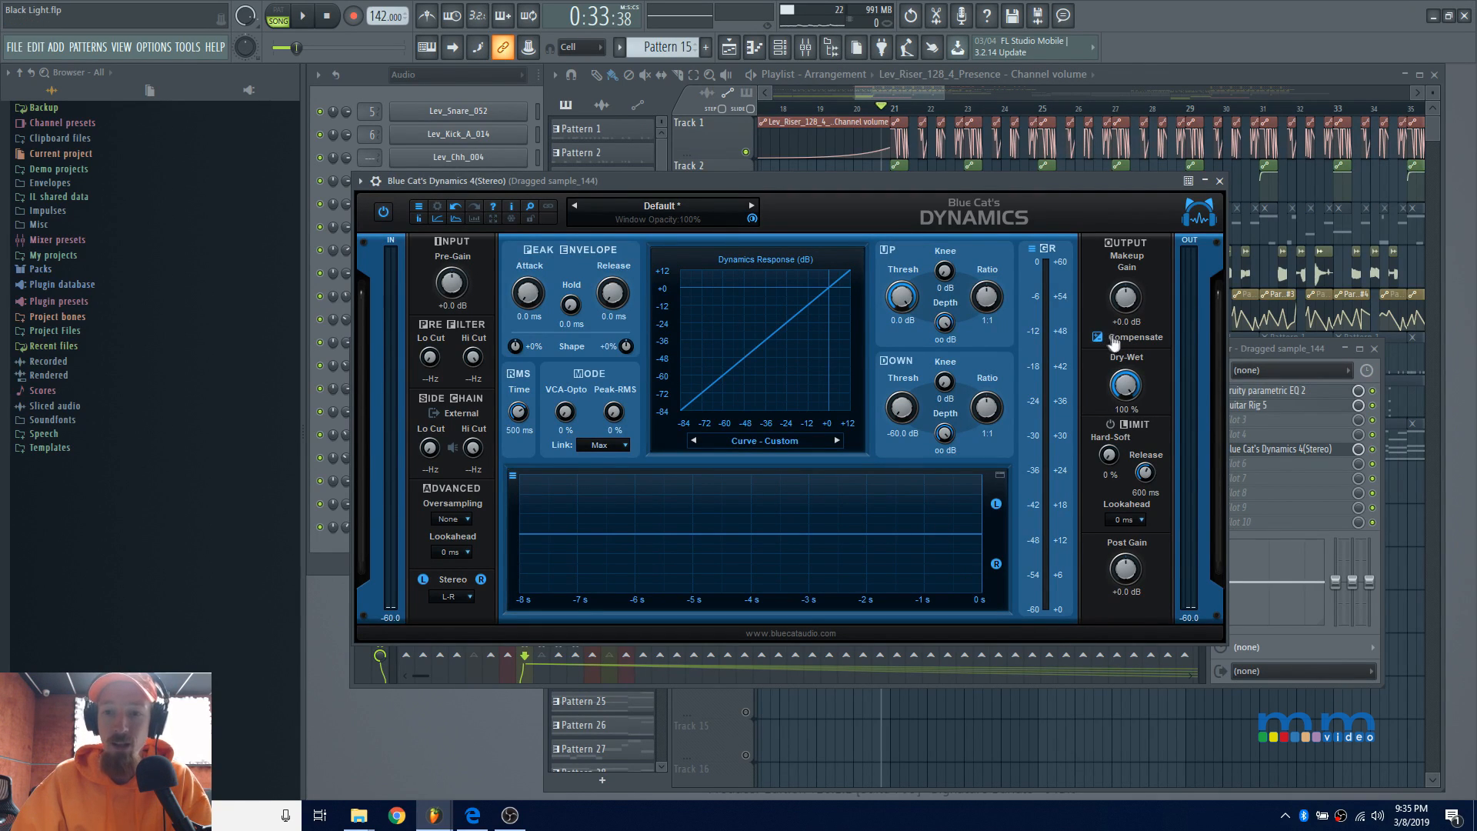
Try an Up threshold of -50.0 dB and ratio of 4.55:1 with Compensate off and on, resetting both settings at the end.
drag(900, 296, 902, 367)
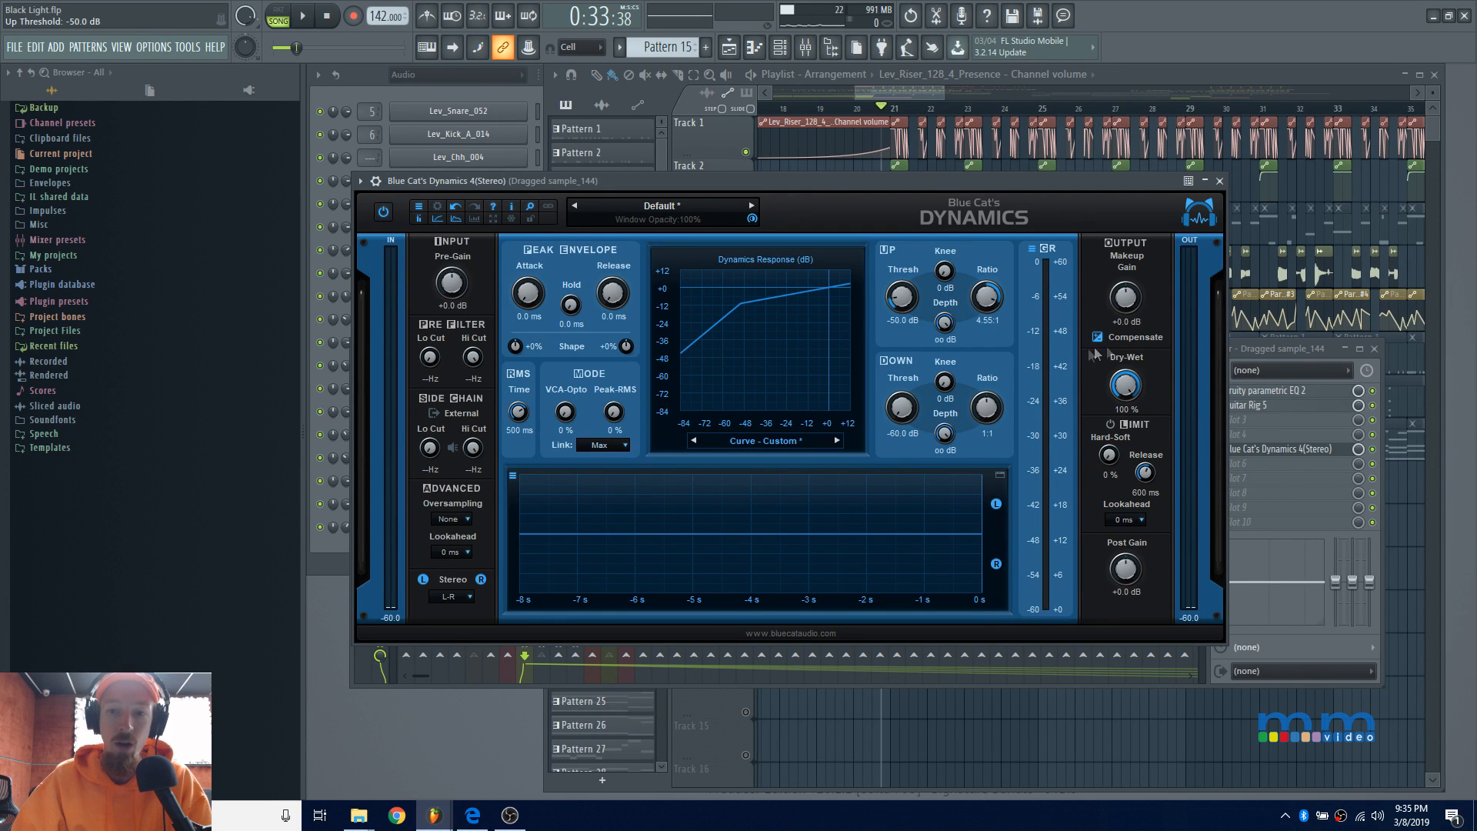
click(1128, 340)
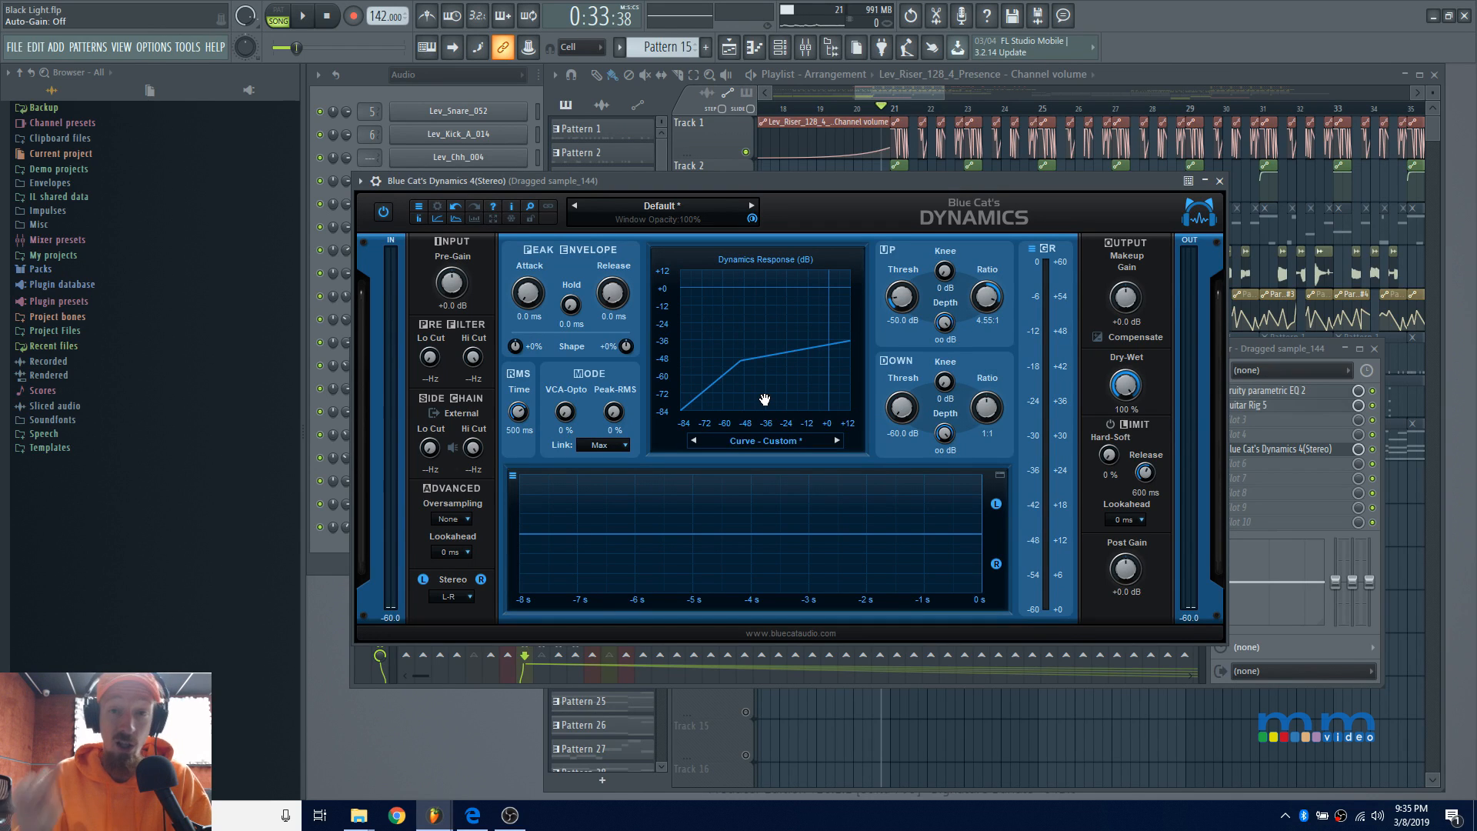
click(1125, 339)
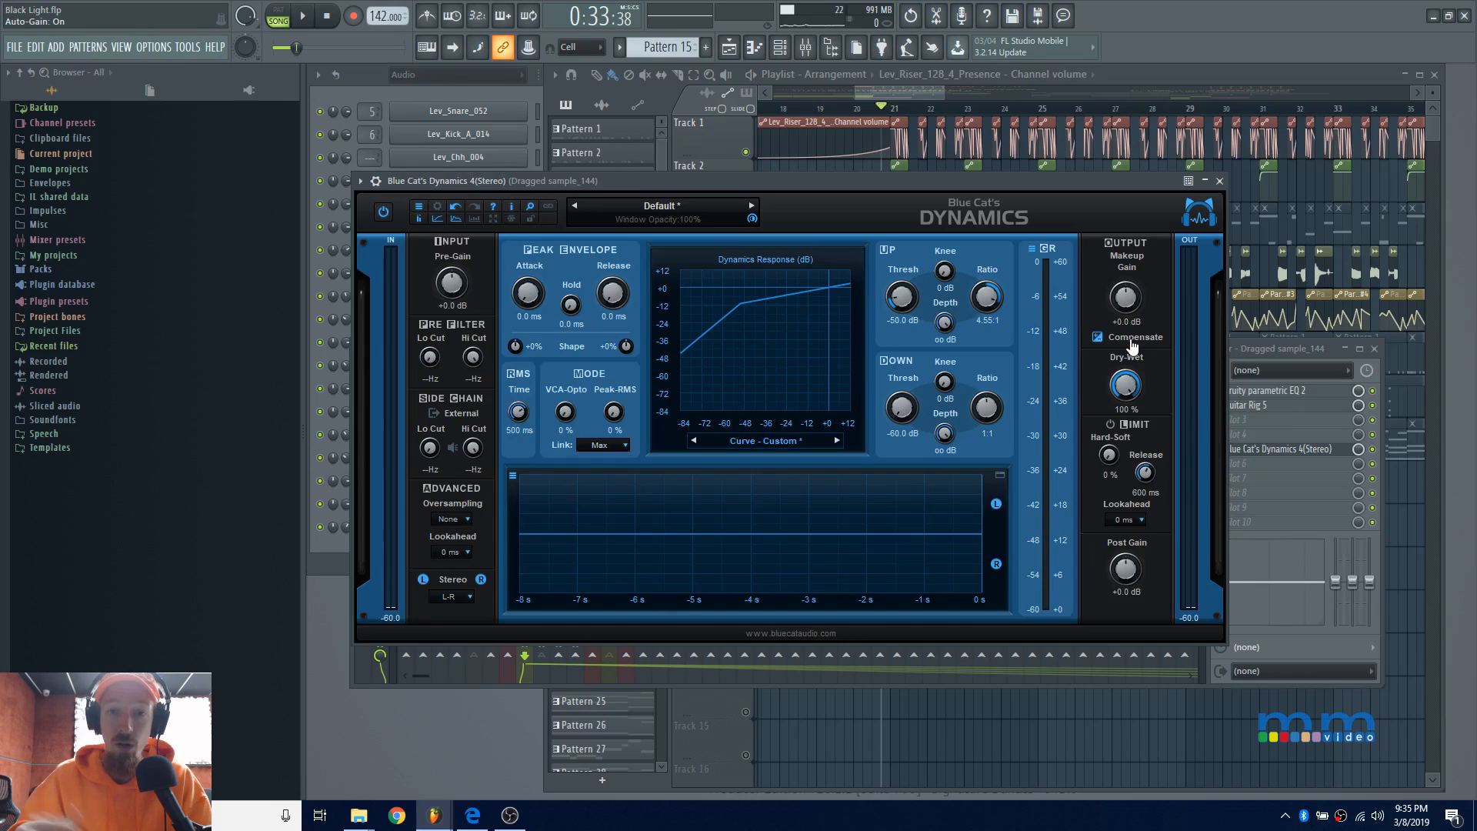
mouse_move(891, 181)
mouse_down()
mouse_move(1194, 413)
mouse_move(1196, 489)
mouse_move(916, 316)
mouse_move(904, 173)
mouse_move(839, 158)
mouse_move(876, 164)
mouse_up()
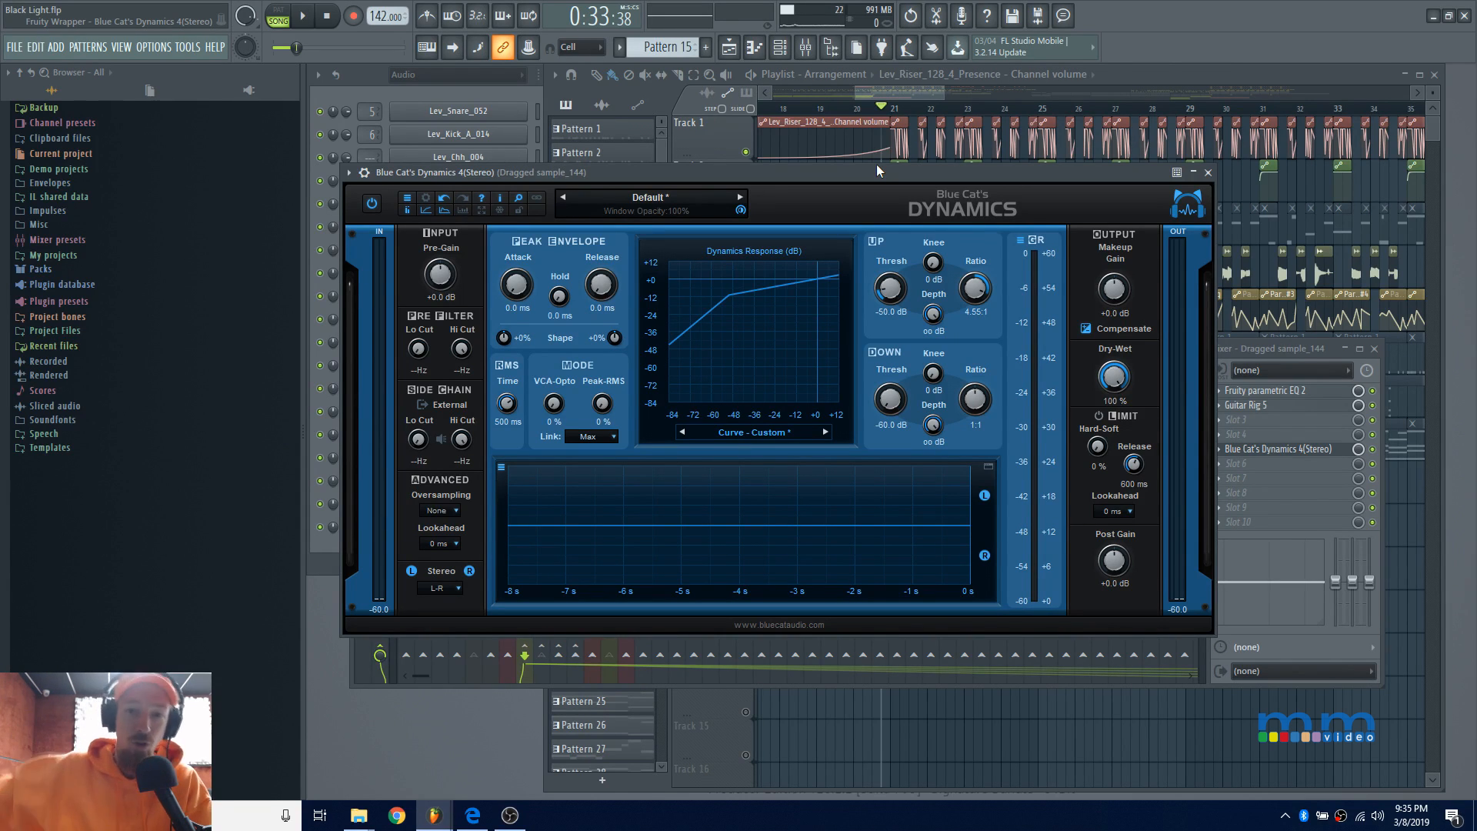
drag(876, 164, 866, 144)
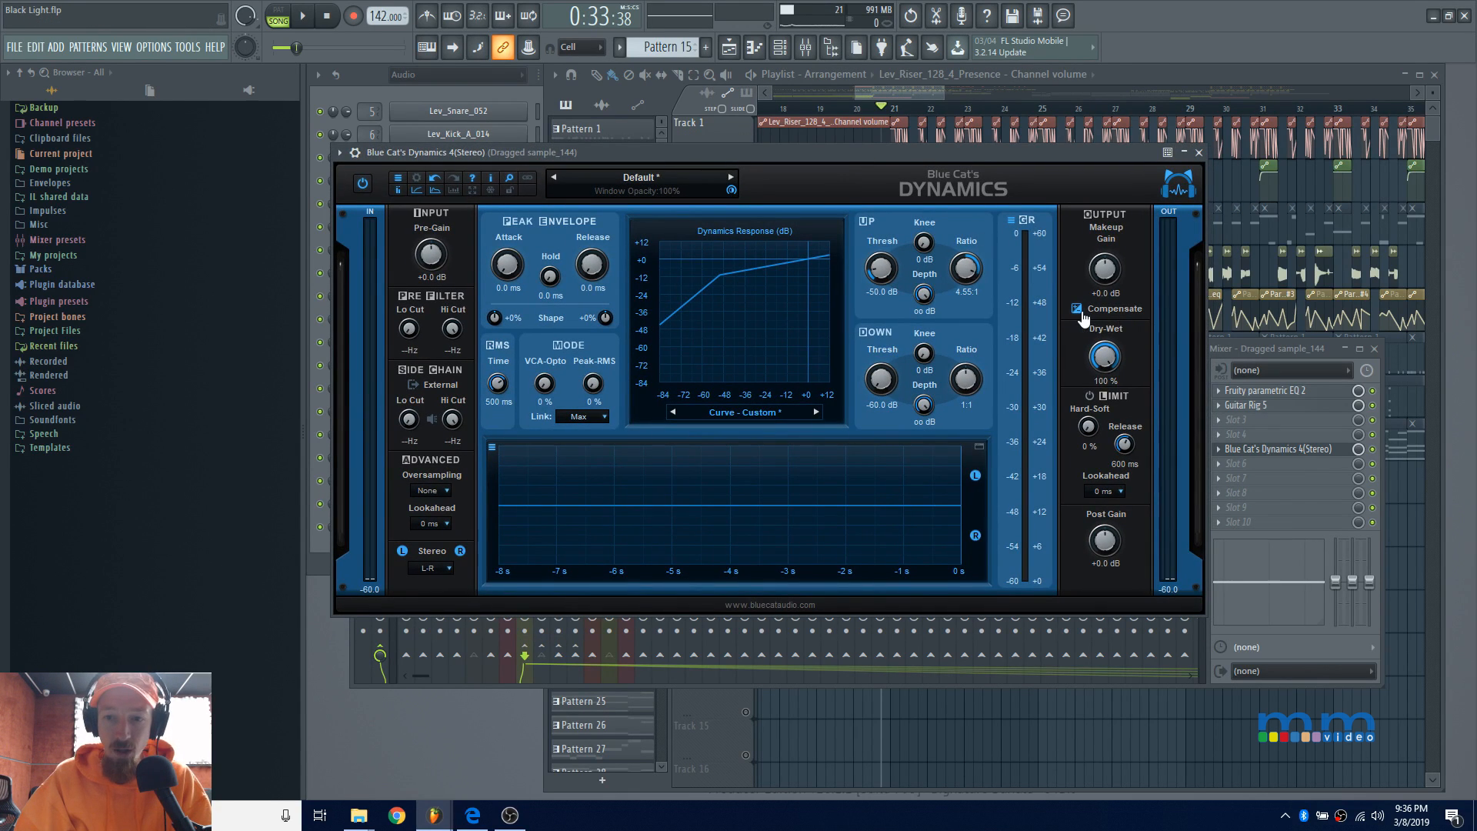
double_click(882, 270)
double_click(971, 273)
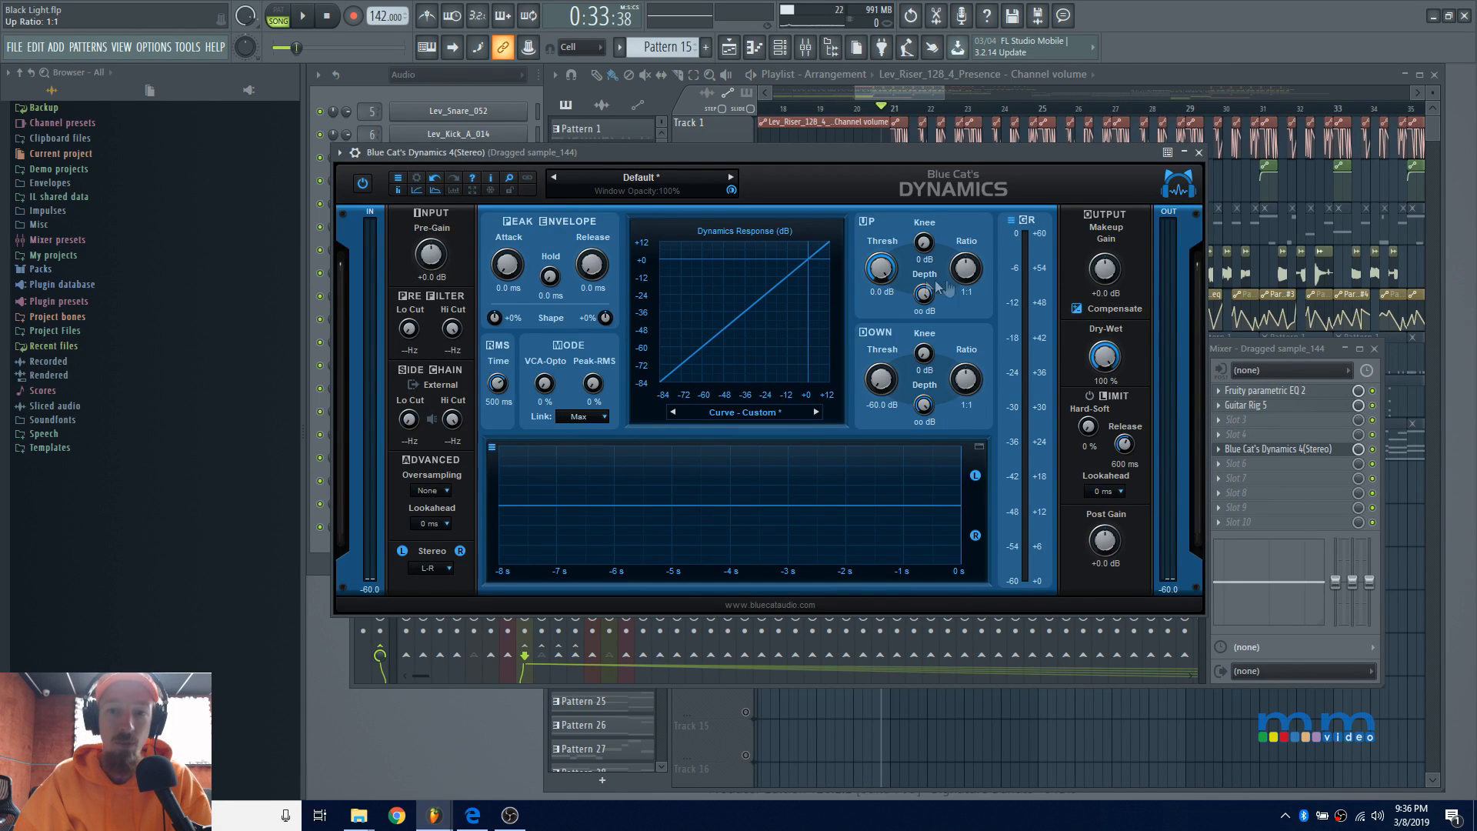
While auditioning the track, set the Up threshold to -41.0 dB and the Up ratio to 1.85:1.
key(space)
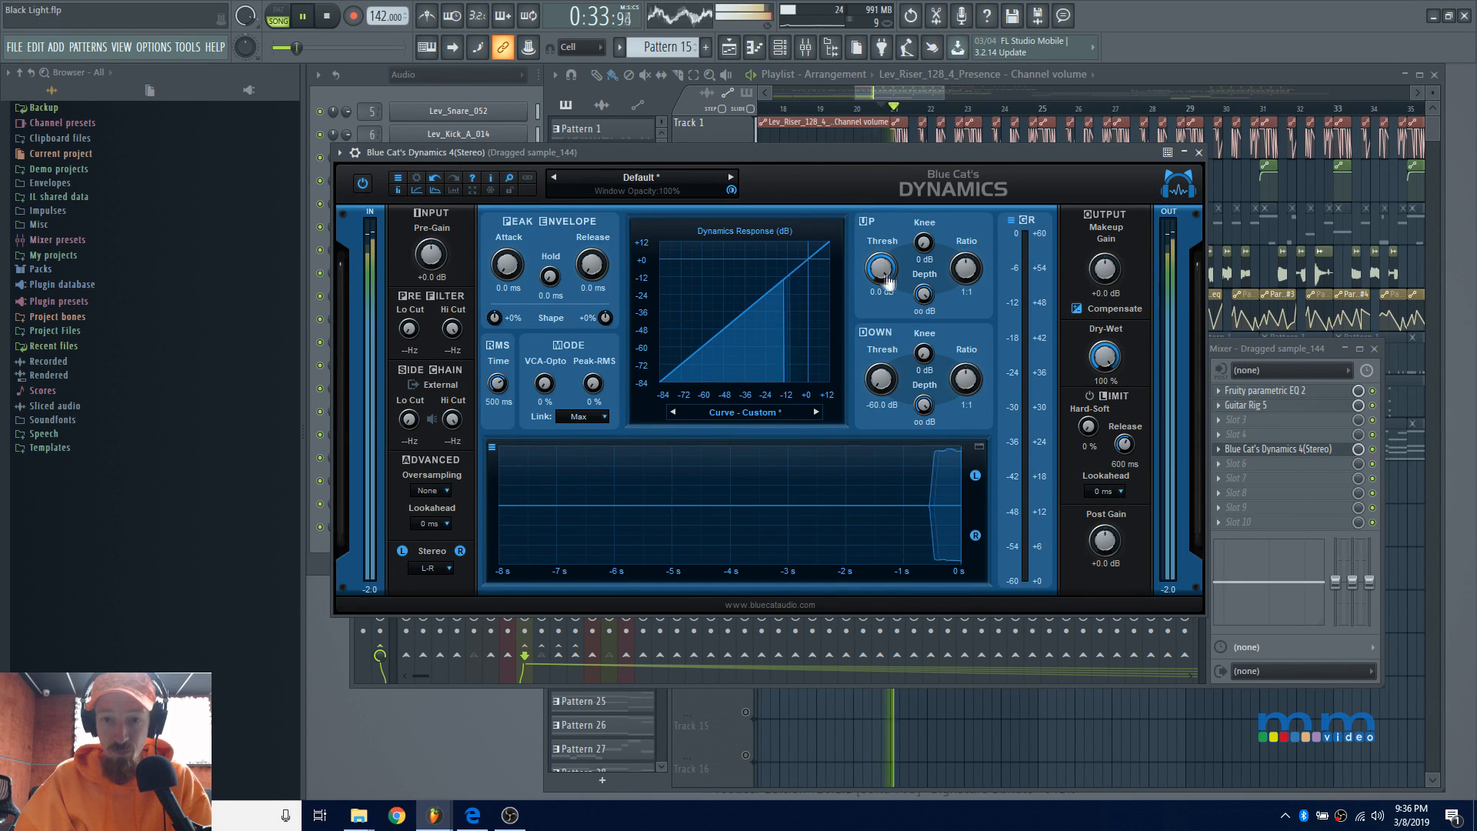
drag(883, 280, 882, 349)
drag(964, 279, 960, 275)
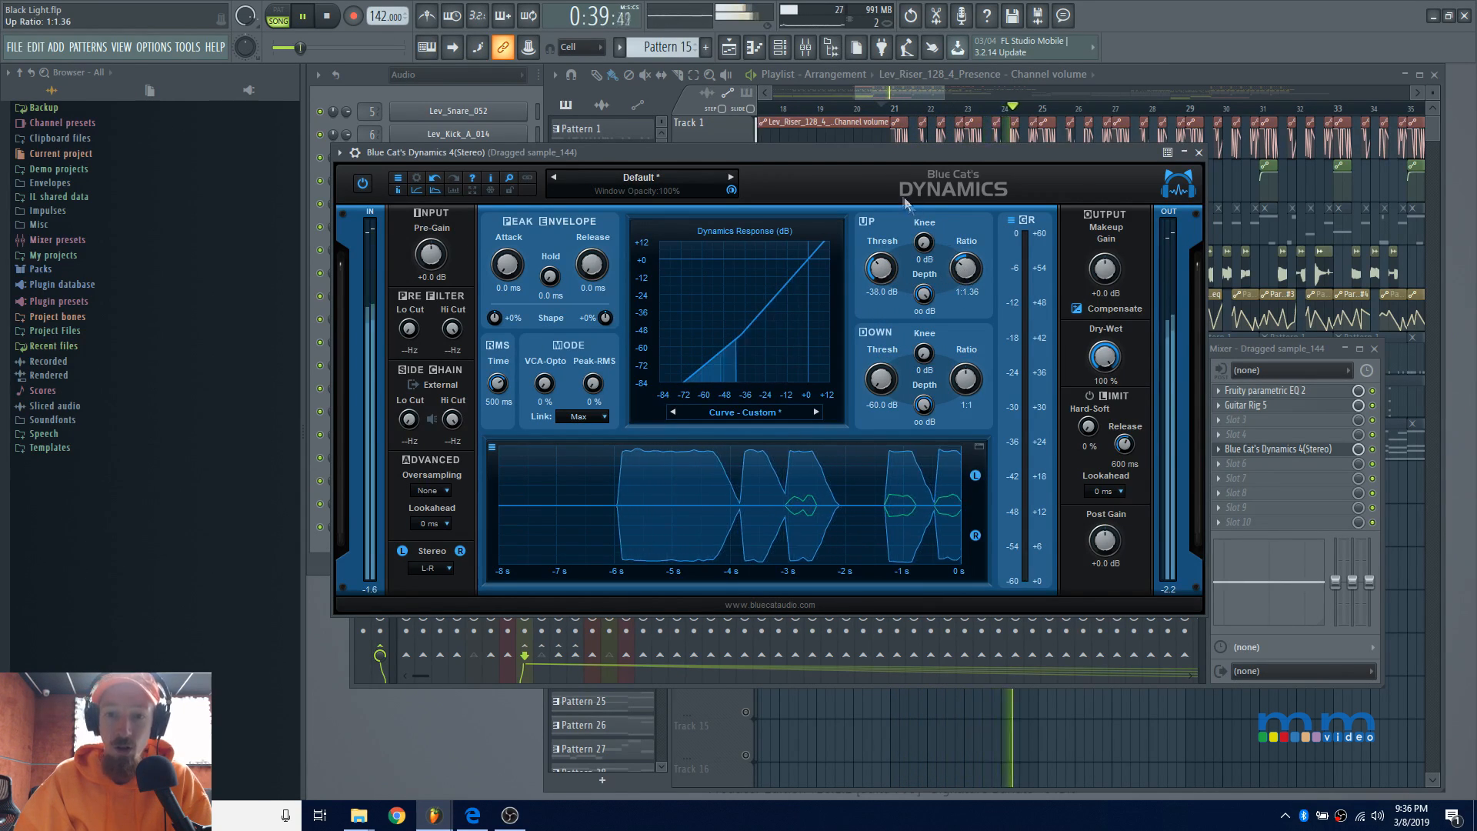
key(space)
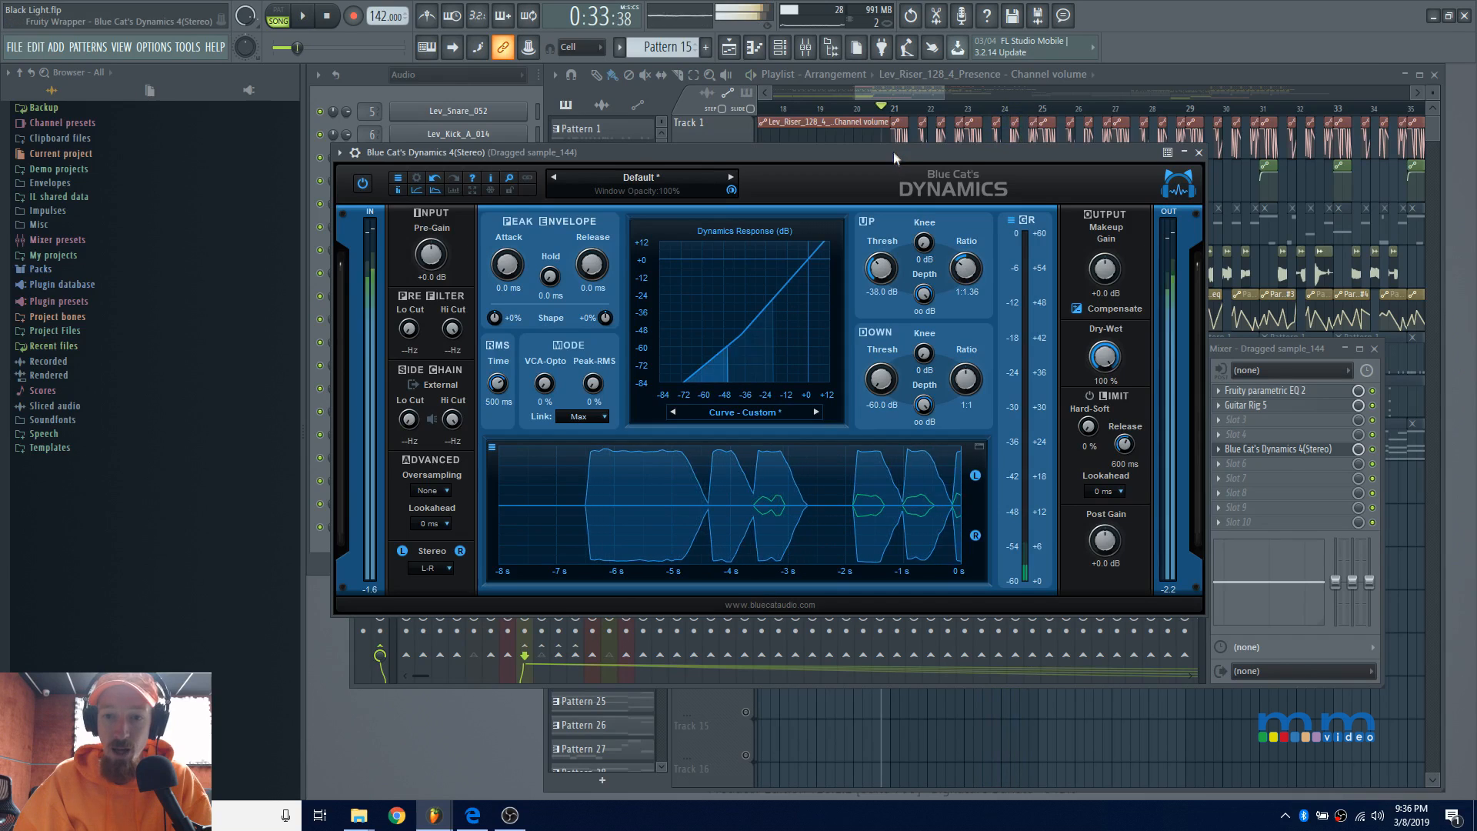
key(space)
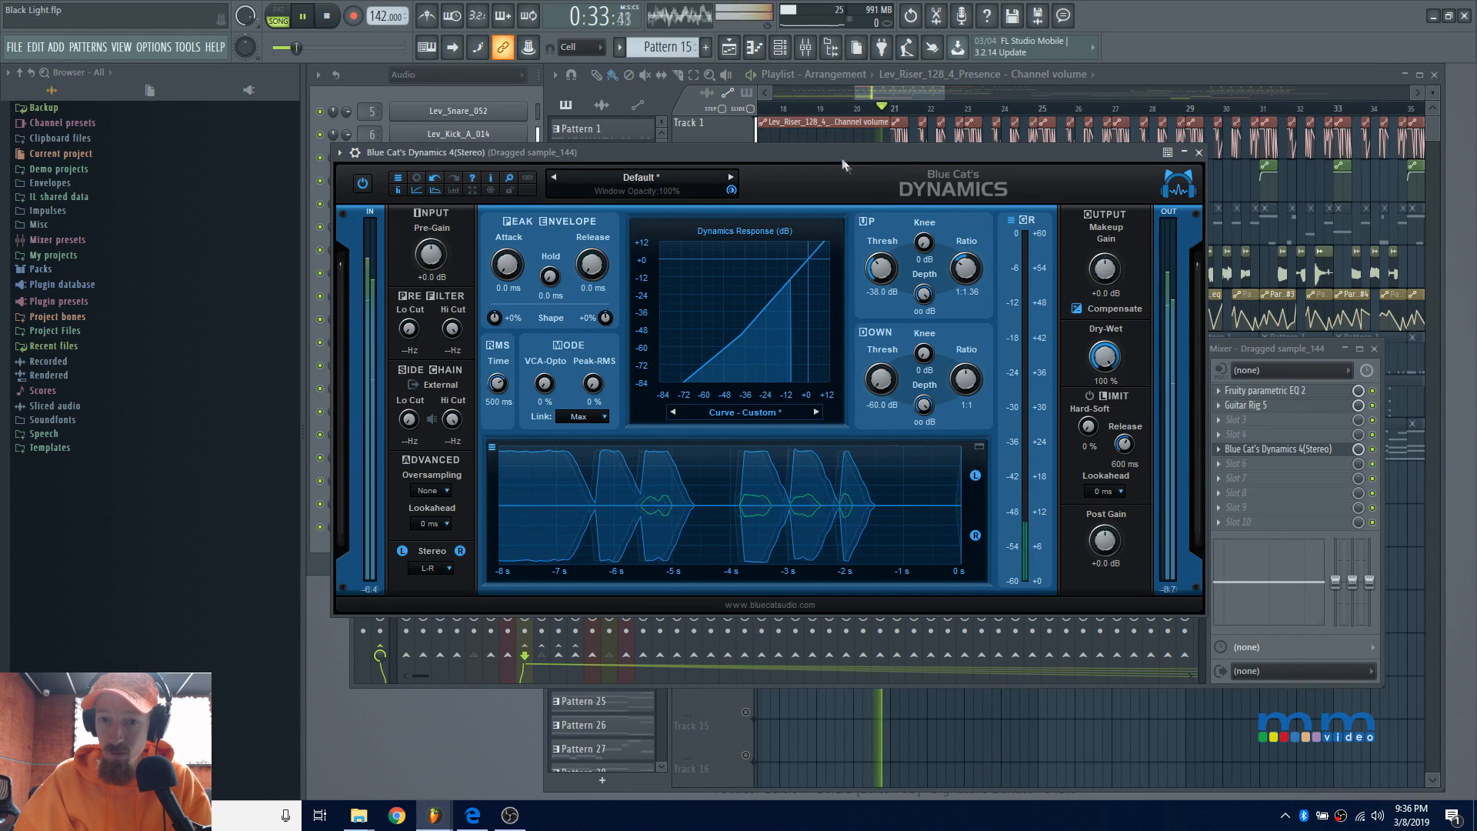
mouse_move(974, 273)
mouse_down()
mouse_move(978, 223)
mouse_move(954, 265)
mouse_move(959, 318)
mouse_move(965, 248)
mouse_up()
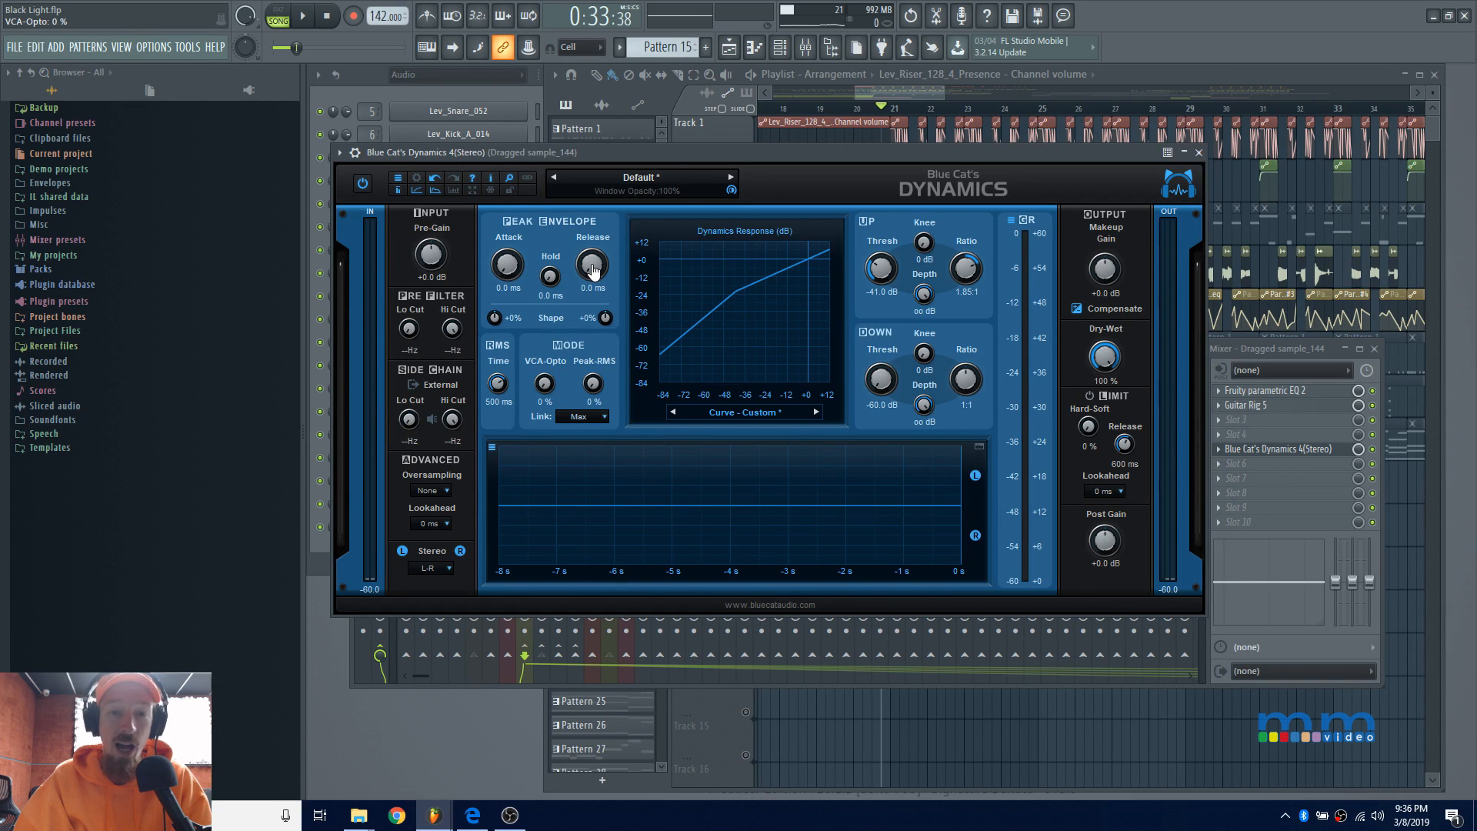
Audition the compression and adjust the peak envelope's release, setting its attack to 1.9 ms.
drag(592, 270, 596, 294)
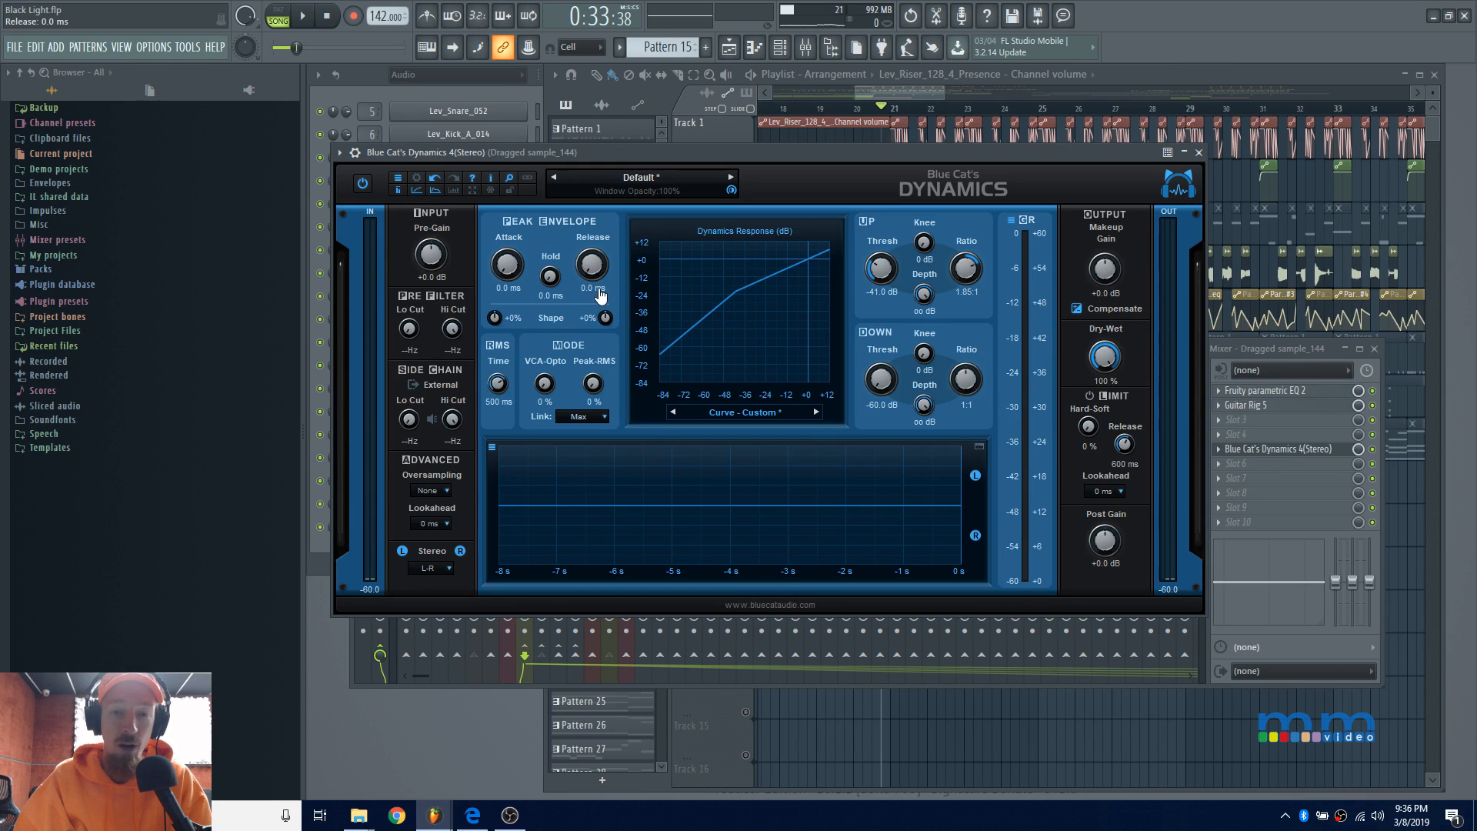
drag(736, 154, 760, 176)
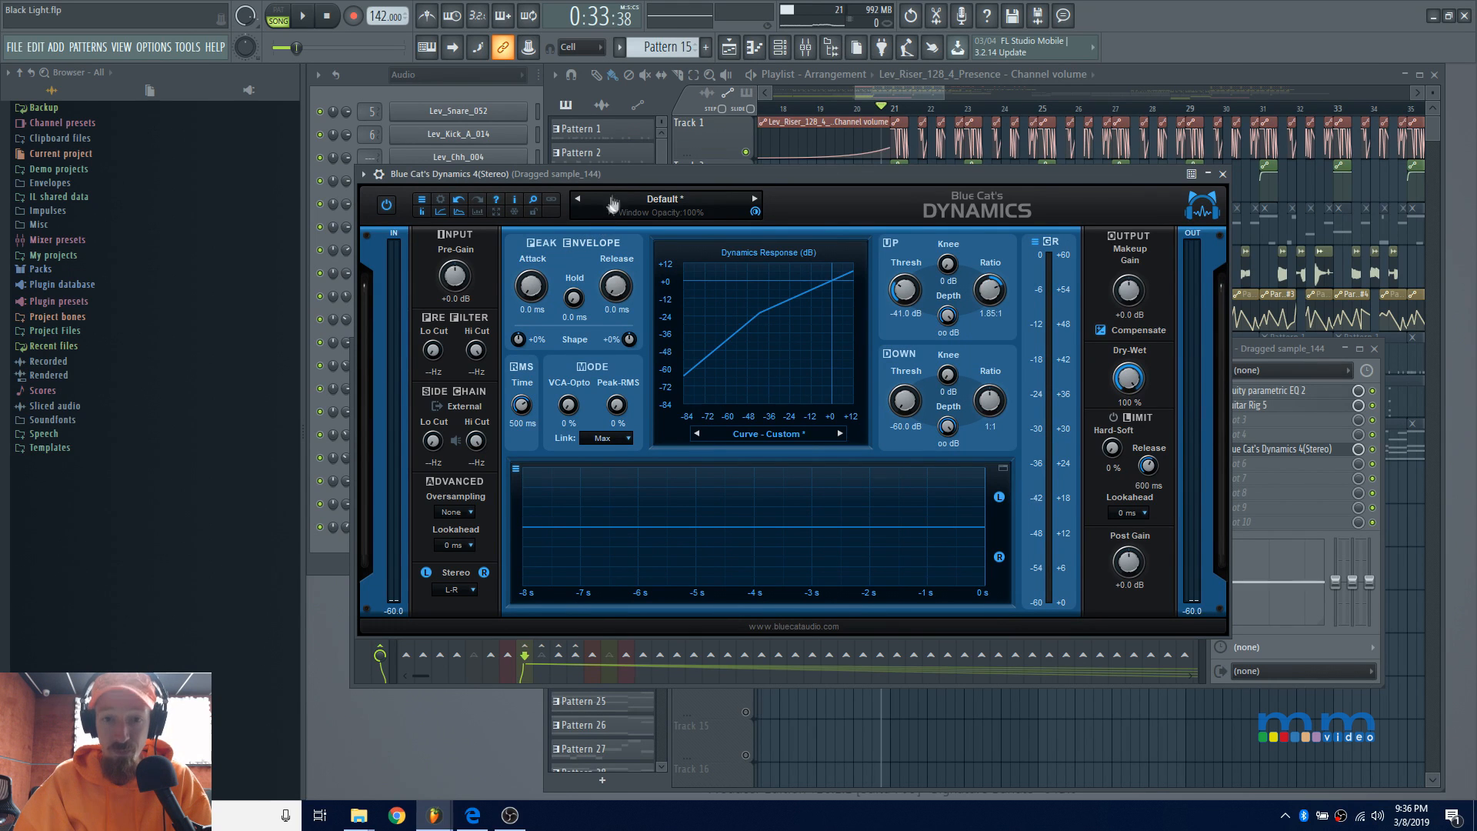
key(space)
drag(620, 291, 616, 253)
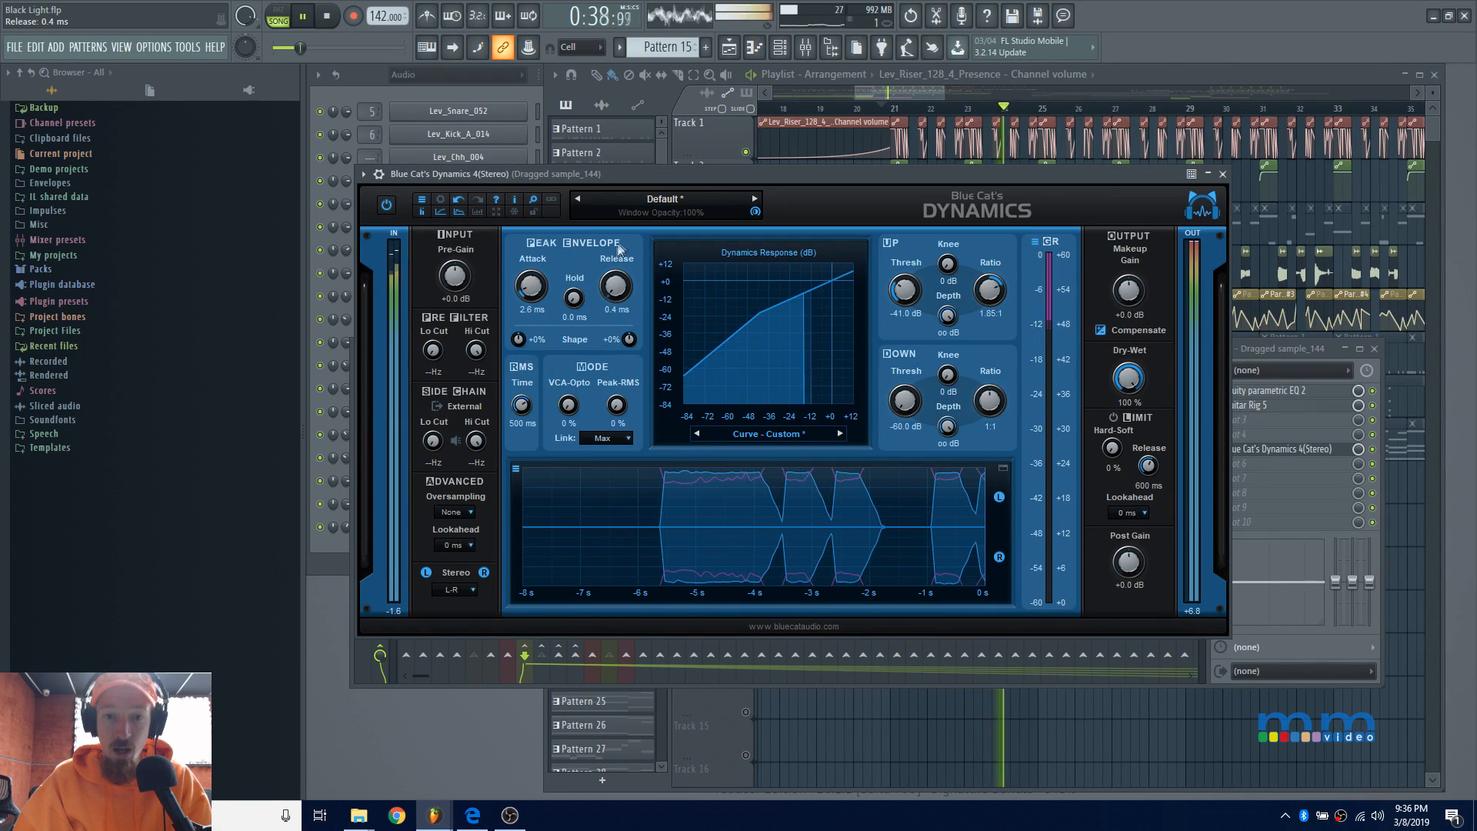
key(space)
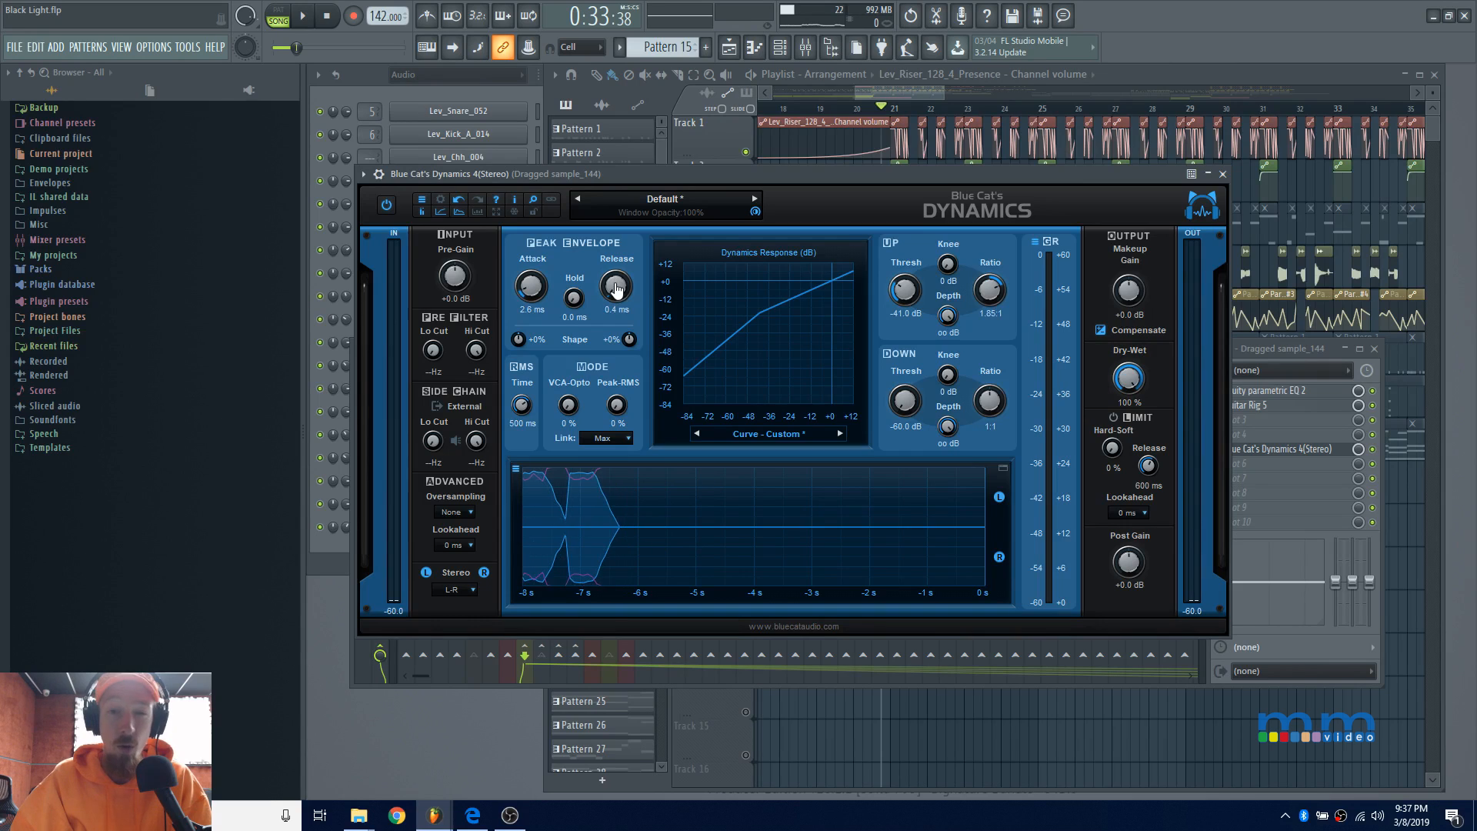
drag(618, 298, 618, 295)
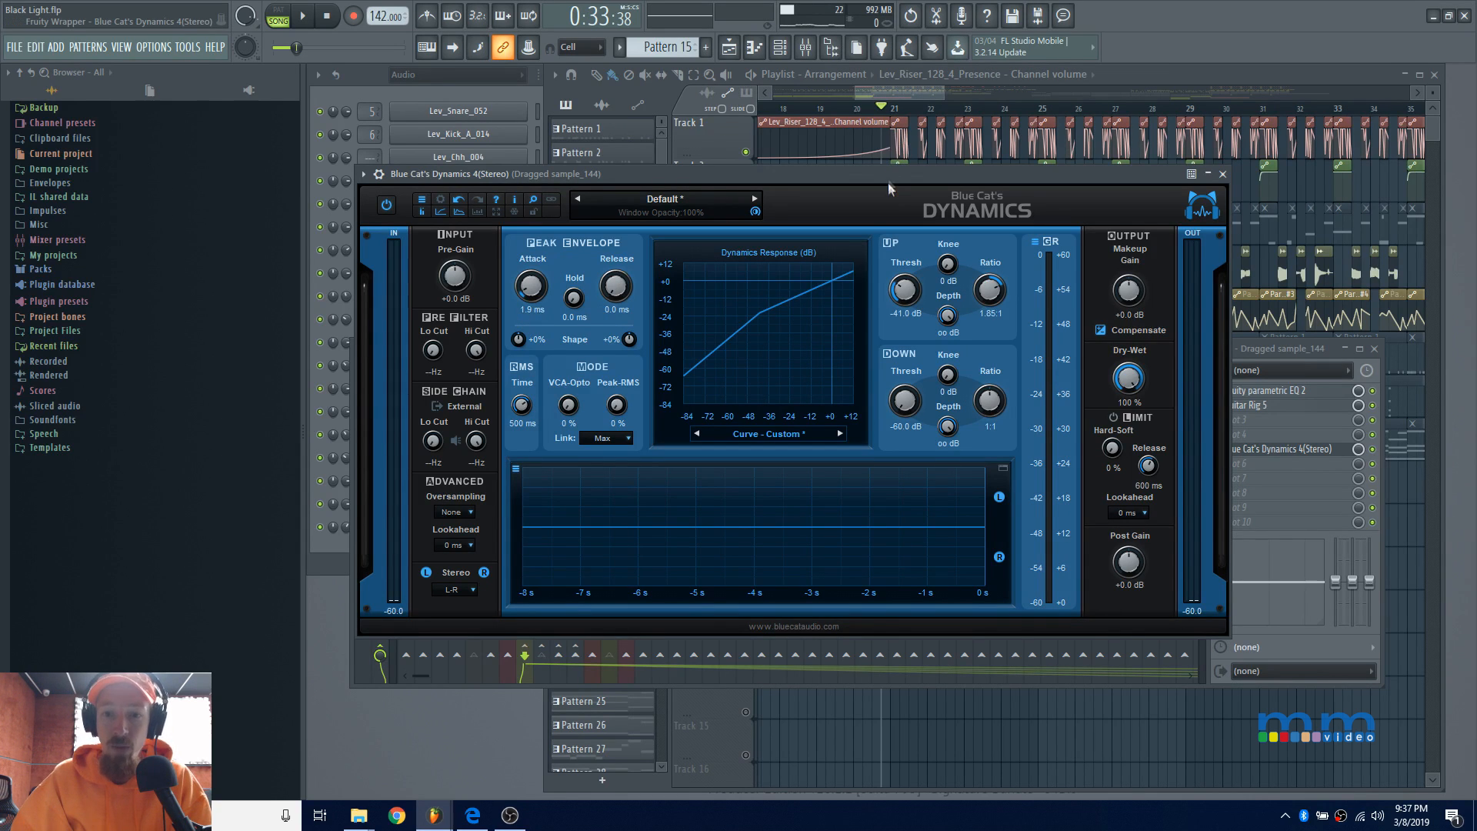
Select bars 21 through 32 in the playlist as the playback range and return to the dynamics plugin window.
drag(888, 177, 884, 194)
click(917, 94)
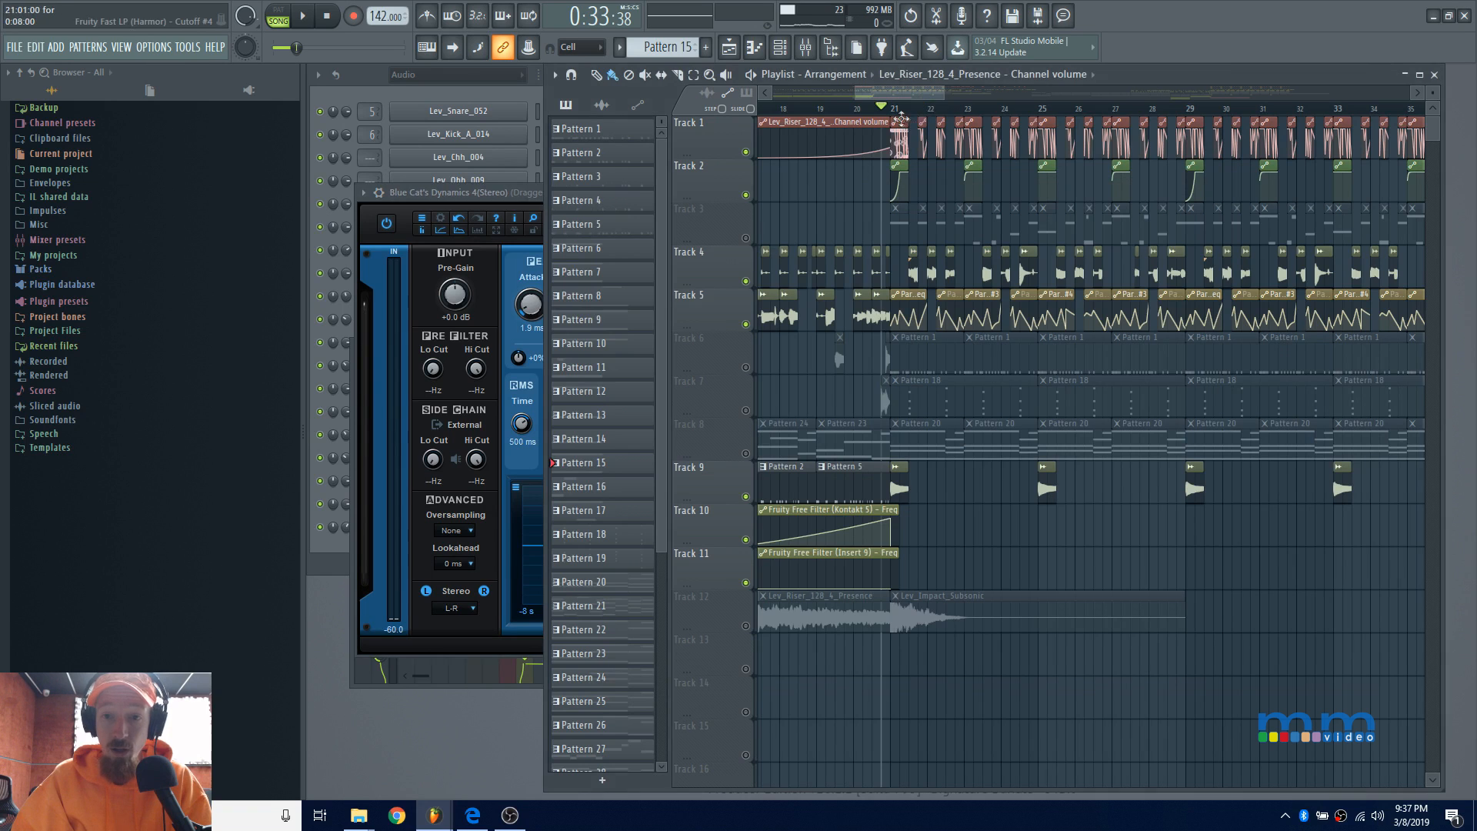
drag(892, 111, 1332, 187)
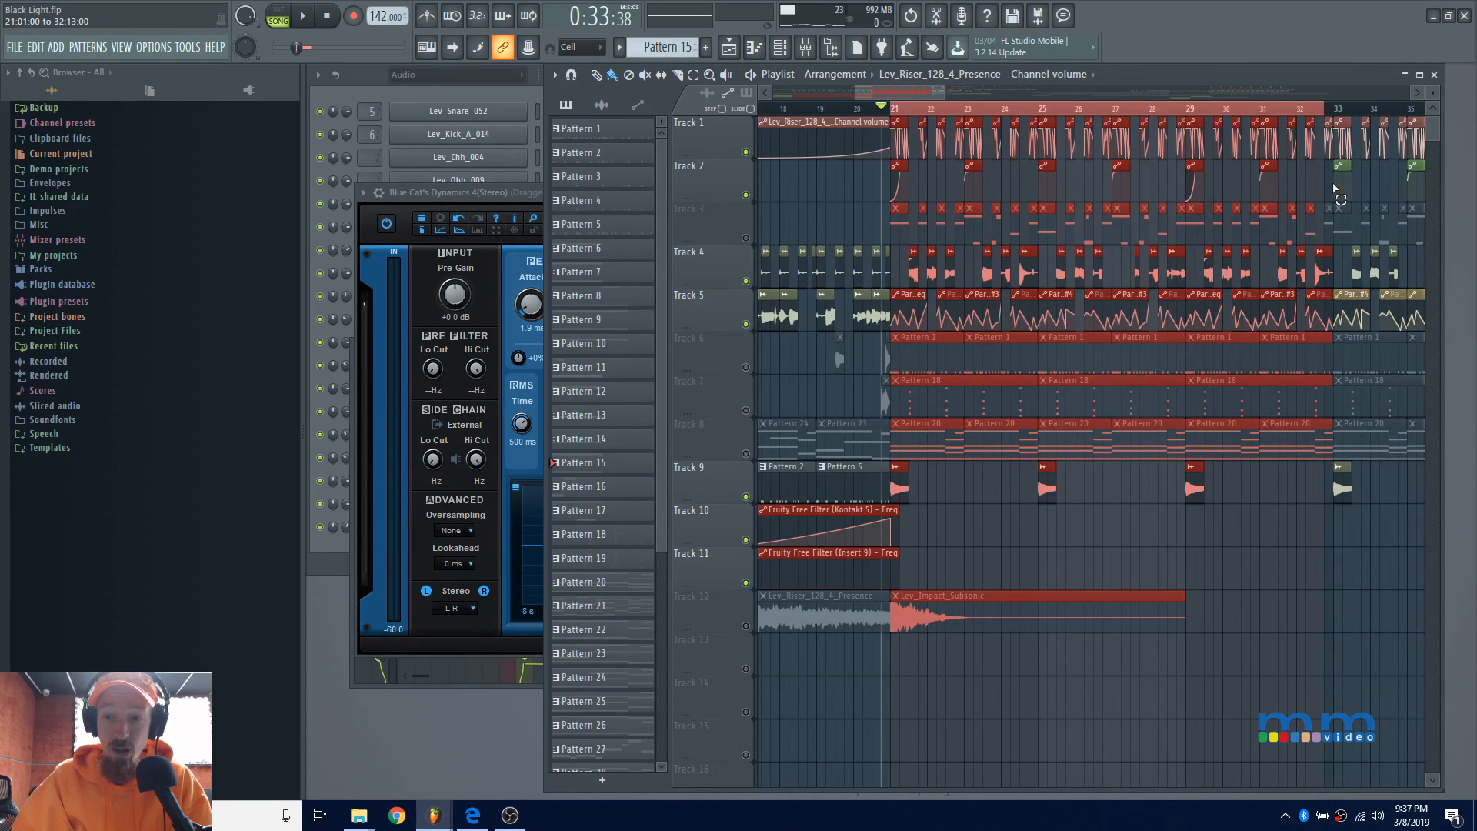
click(527, 213)
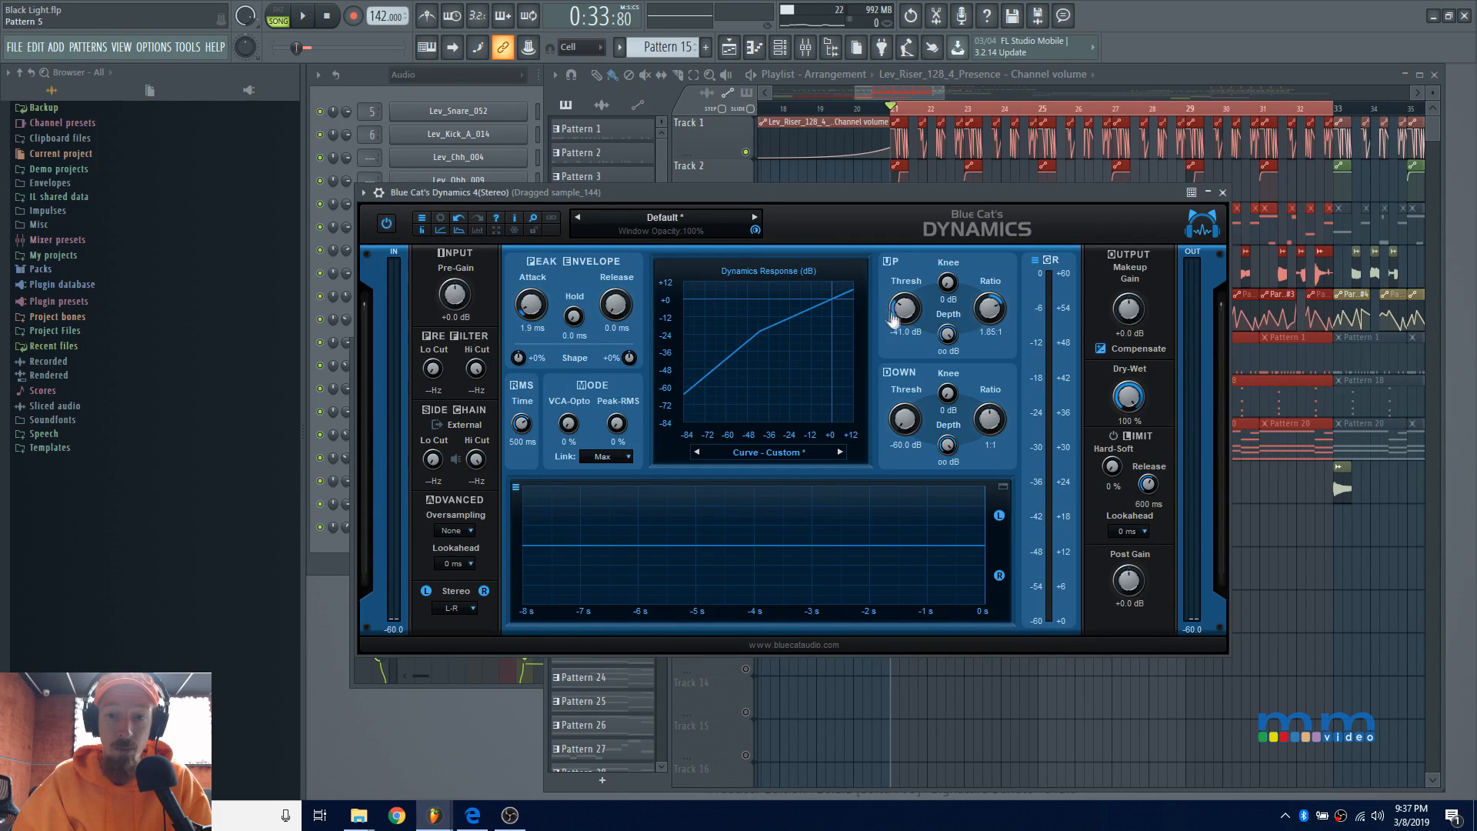
List the dynamics plugin's parameters in the browser and set its Up ratio to 1.61:1.
click(367, 197)
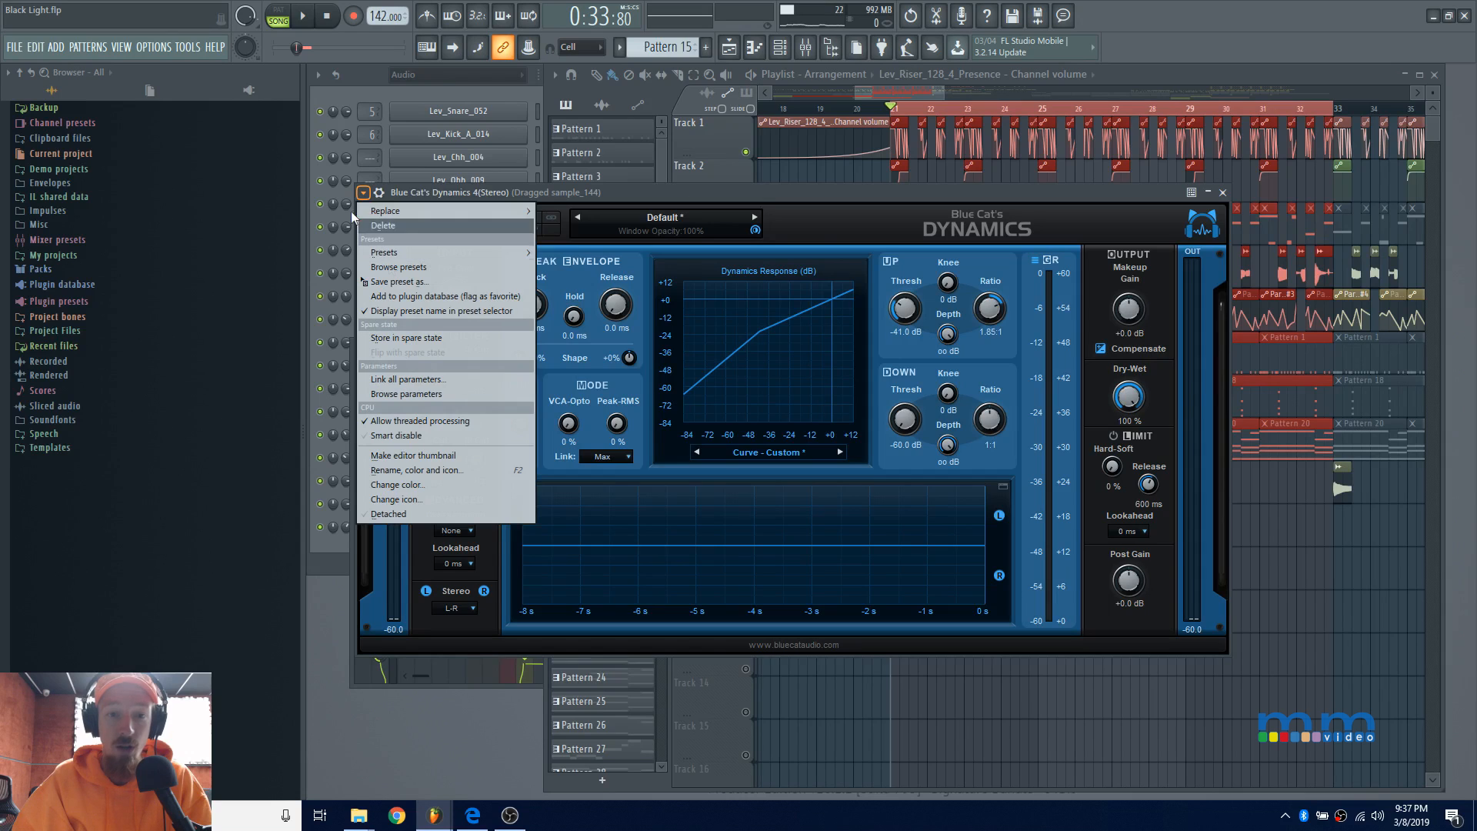
click(422, 395)
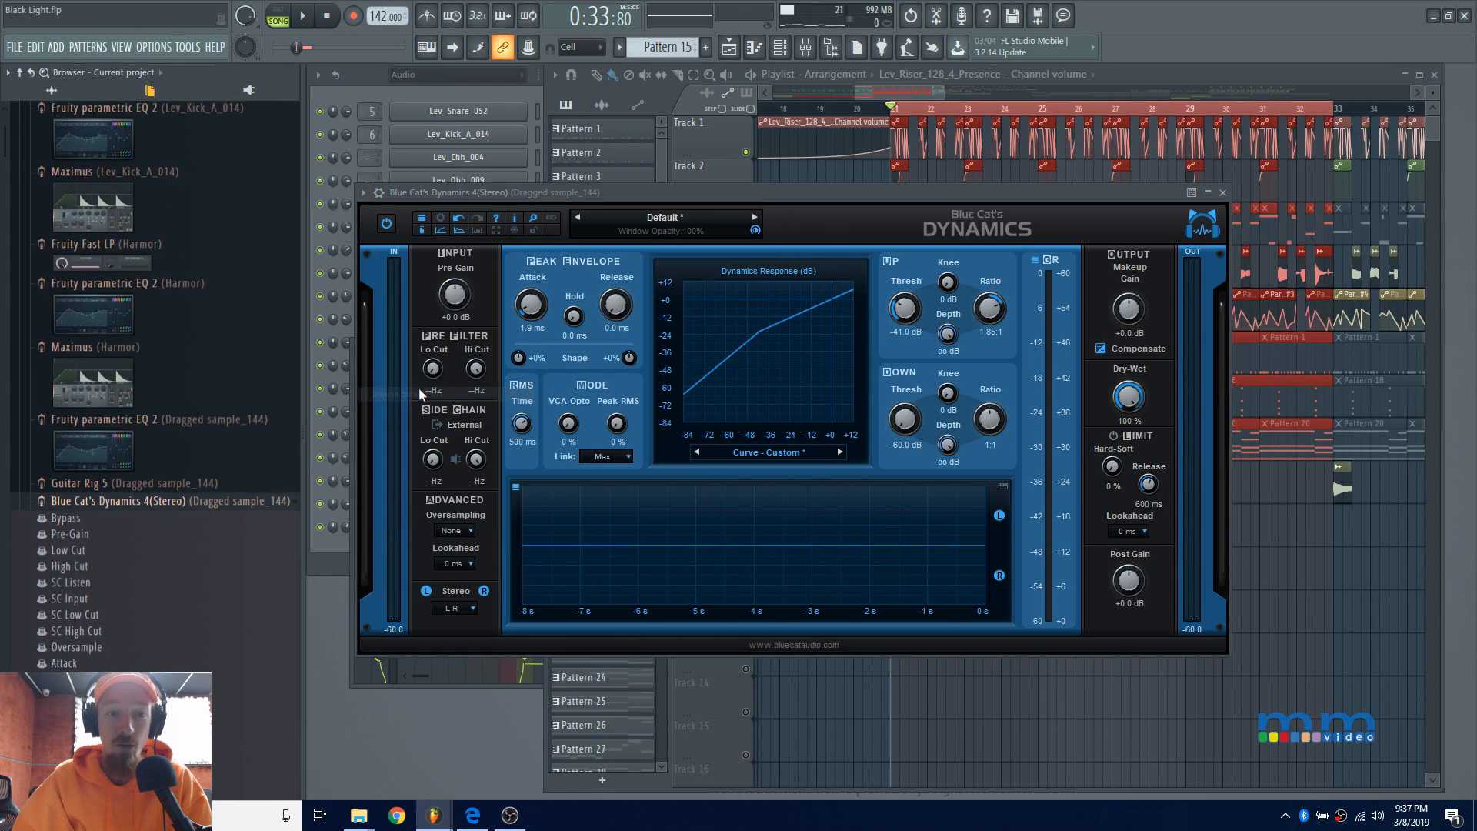
drag(987, 316, 991, 322)
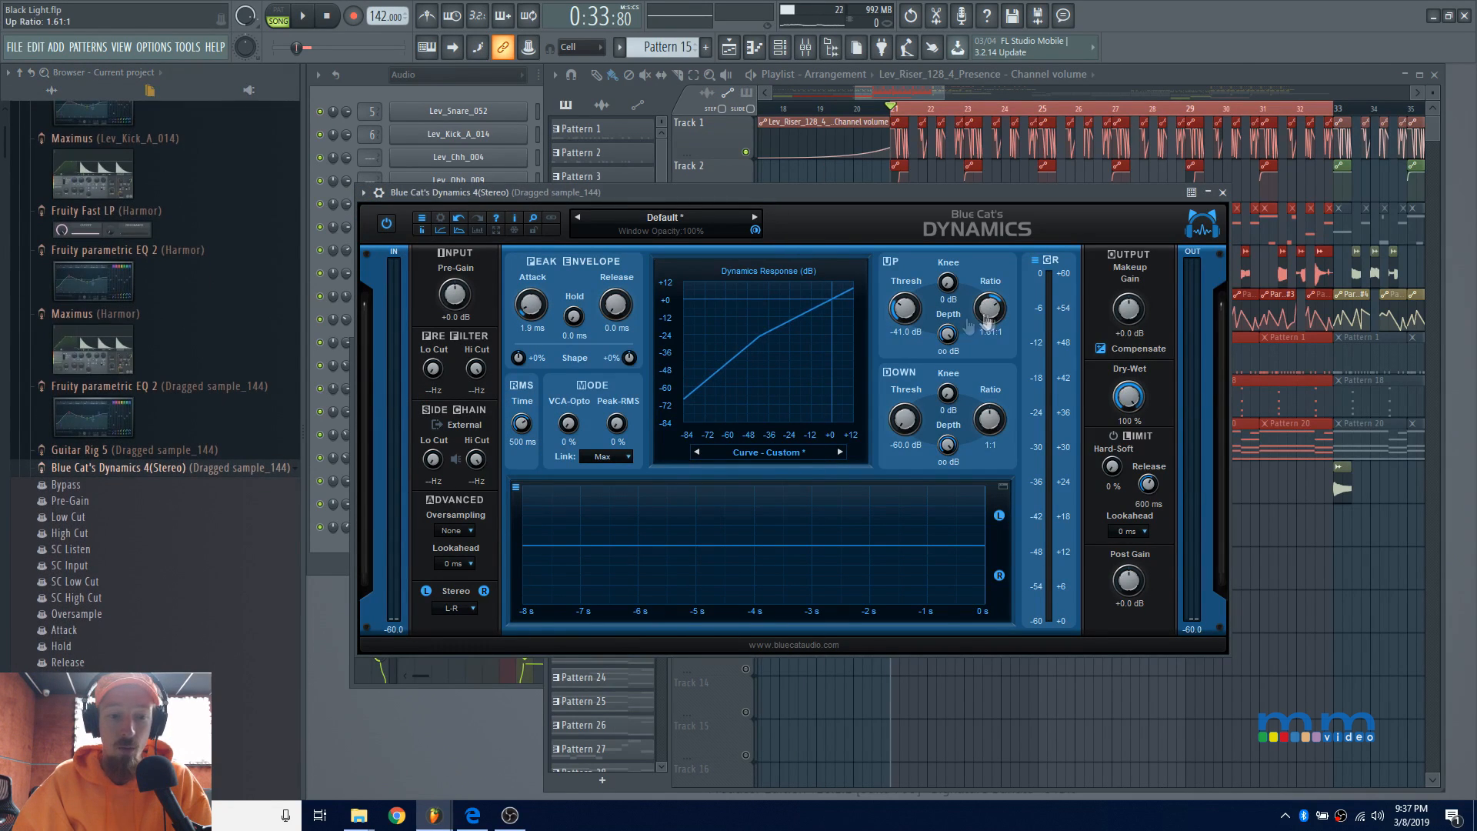
Create an automation clip for the dynamics plugin's Up Ratio, then enlarge and unmute Track 13 in the playlist.
right_click(93, 784)
click(146, 667)
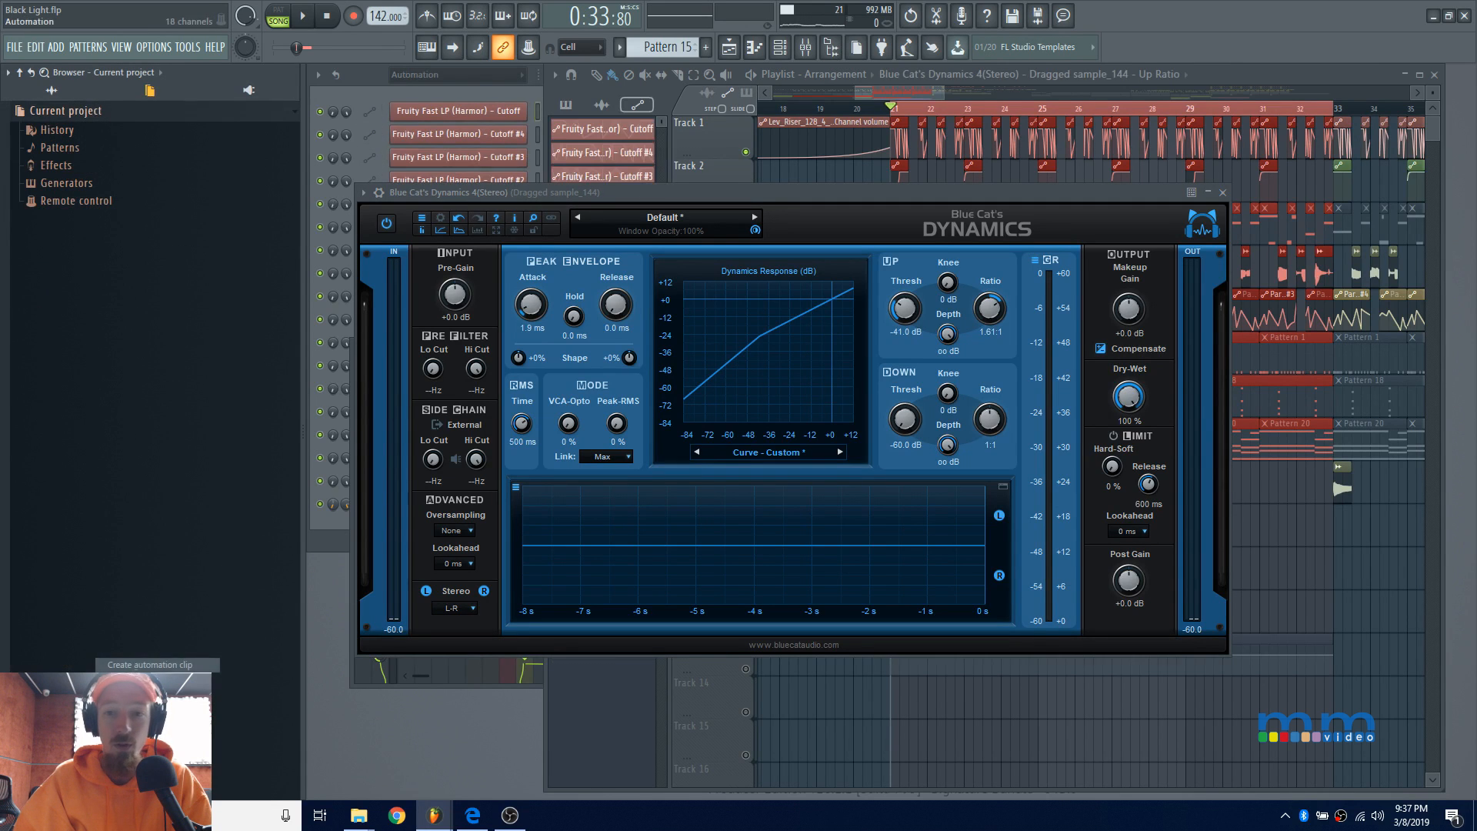
click(910, 92)
scroll(698, 552, down, 3)
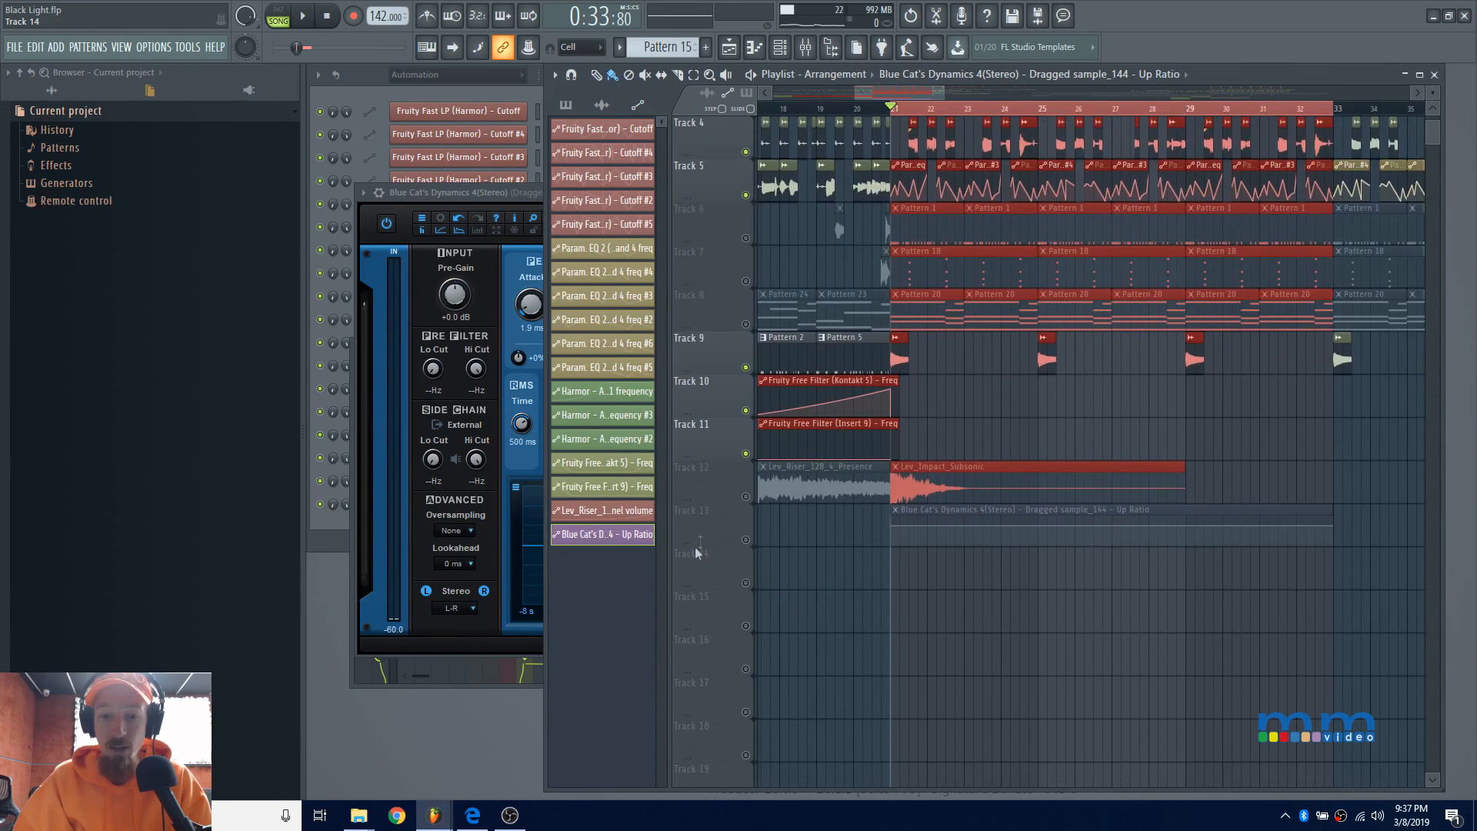
drag(706, 541, 709, 637)
click(746, 637)
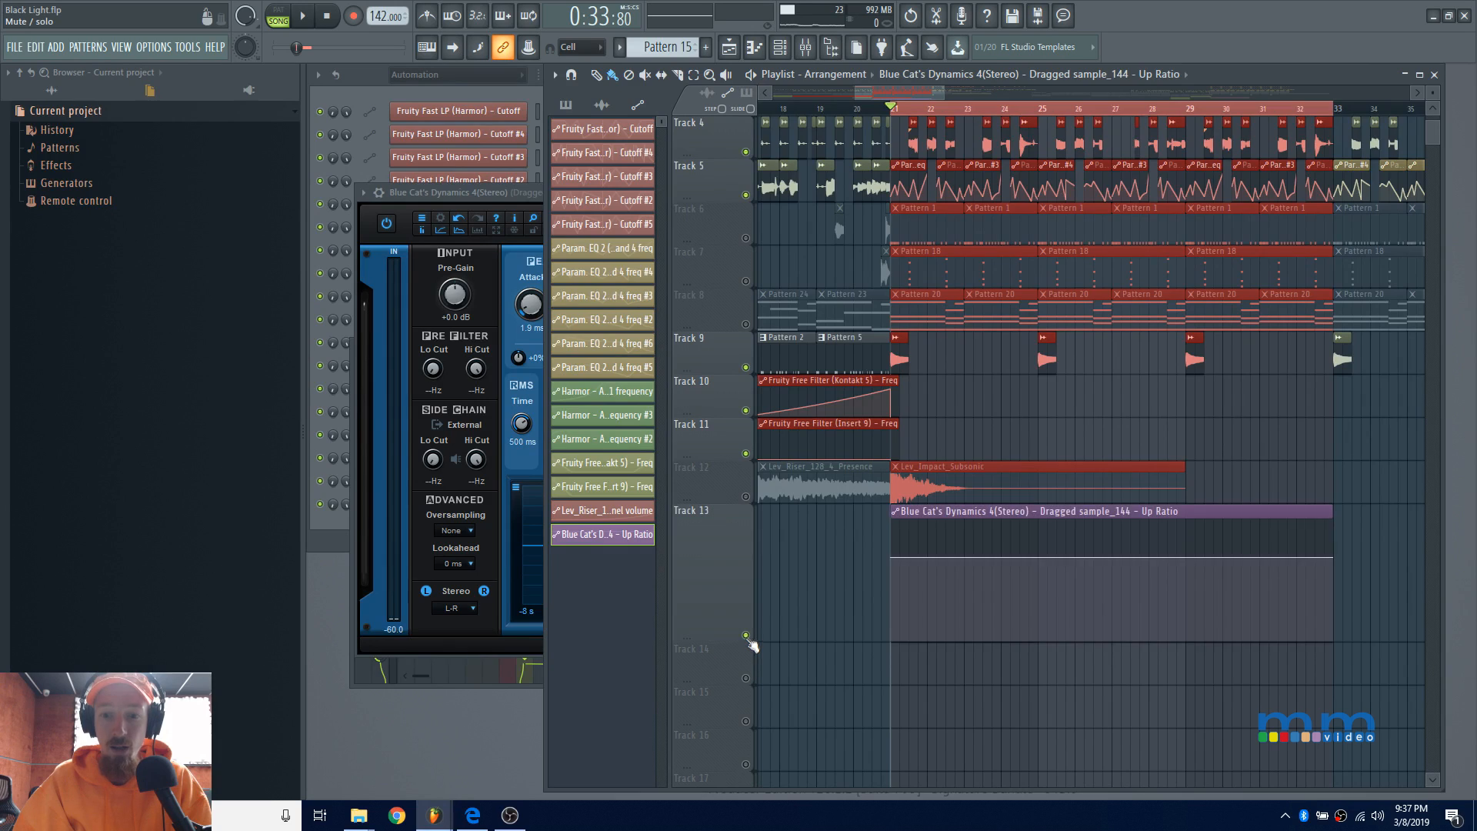
Lower the Up Ratio clip's start point and add a level point halfway through bar 21.
scroll(984, 564, up, 3)
scroll(984, 564, up, 3)
drag(939, 469, 971, 496)
scroll(1040, 442, down, 1)
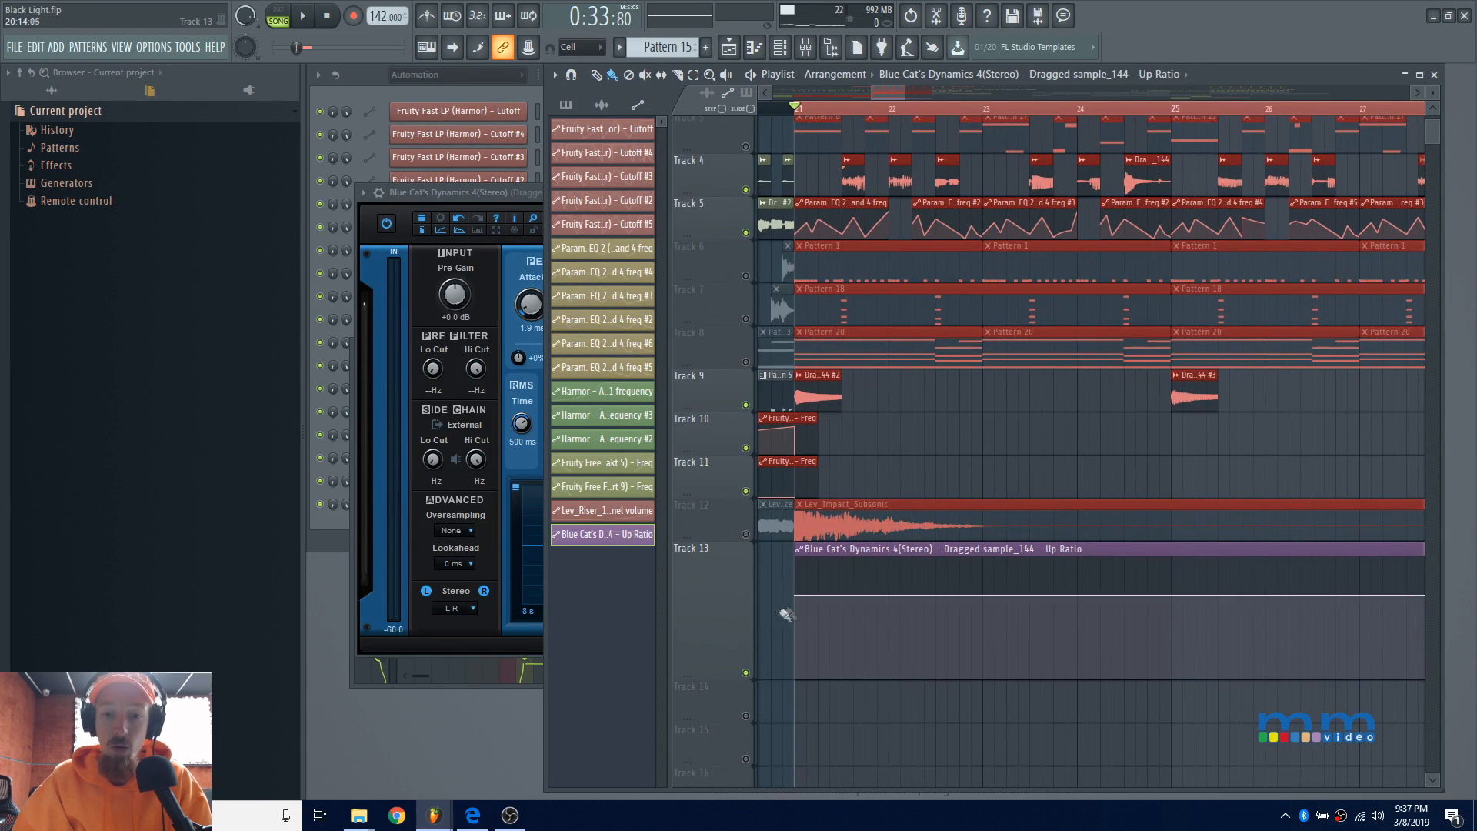
drag(800, 596, 797, 643)
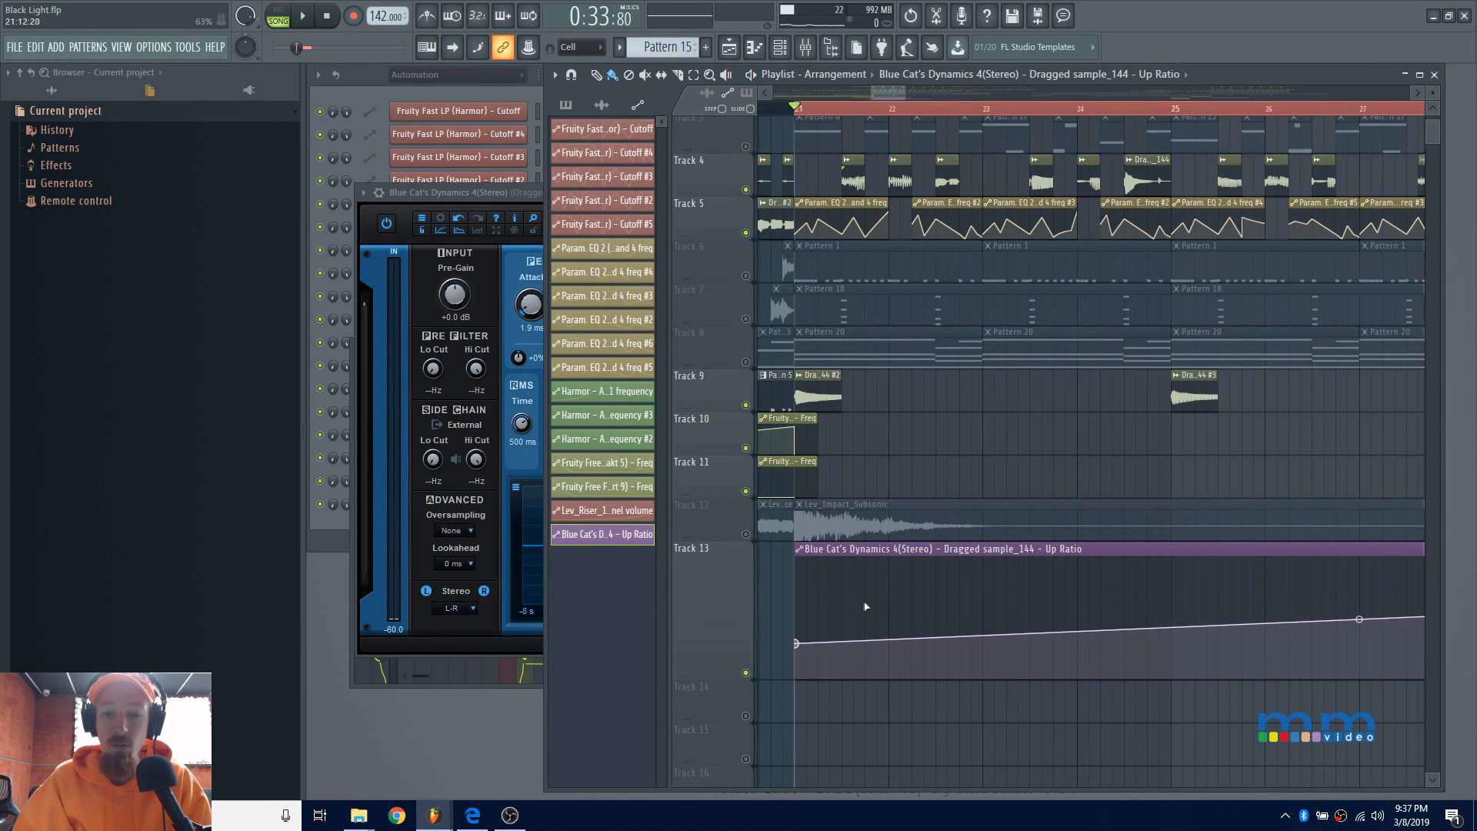
right_click(842, 643)
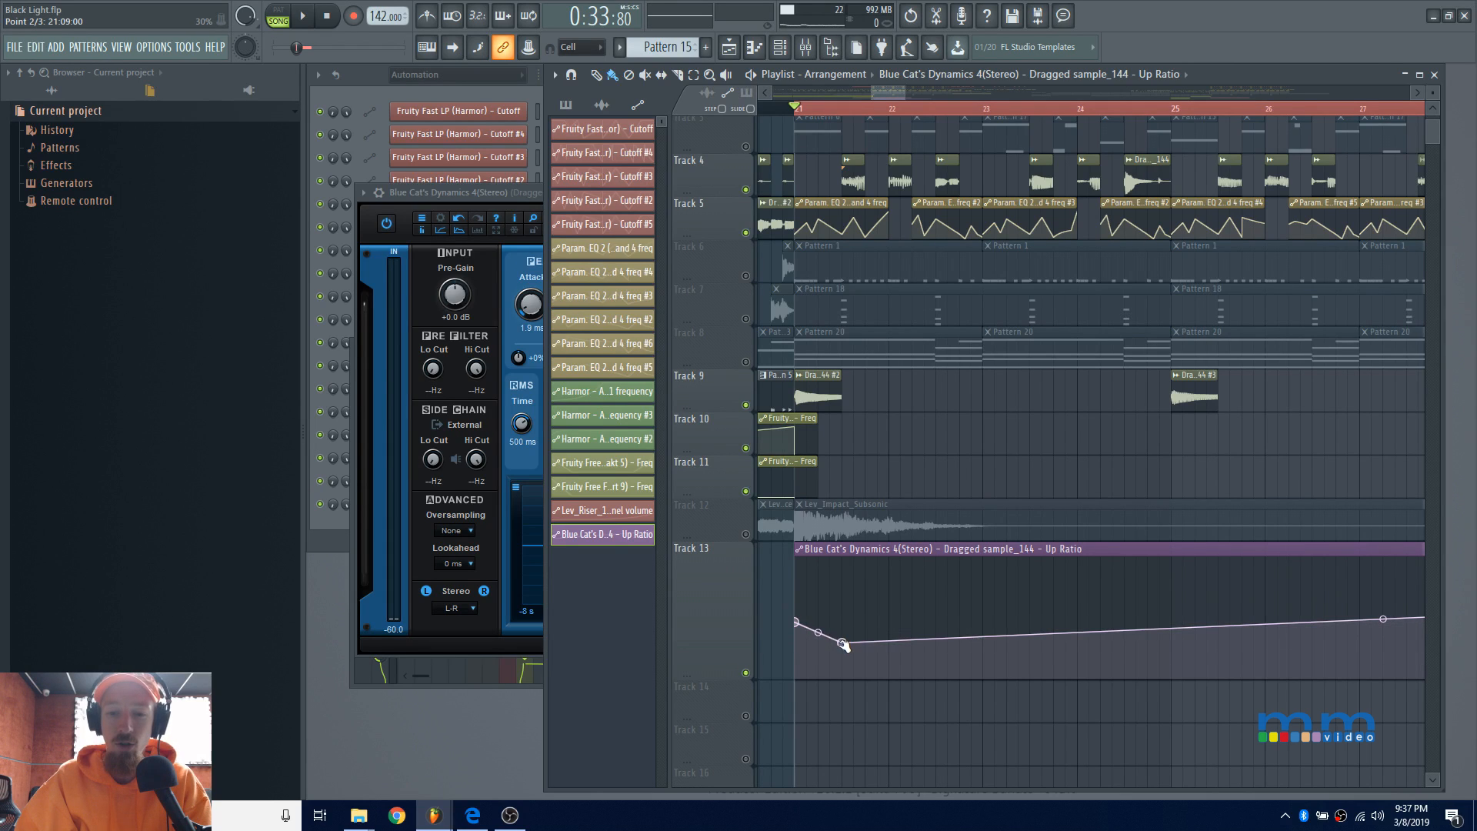
drag(844, 644, 844, 624)
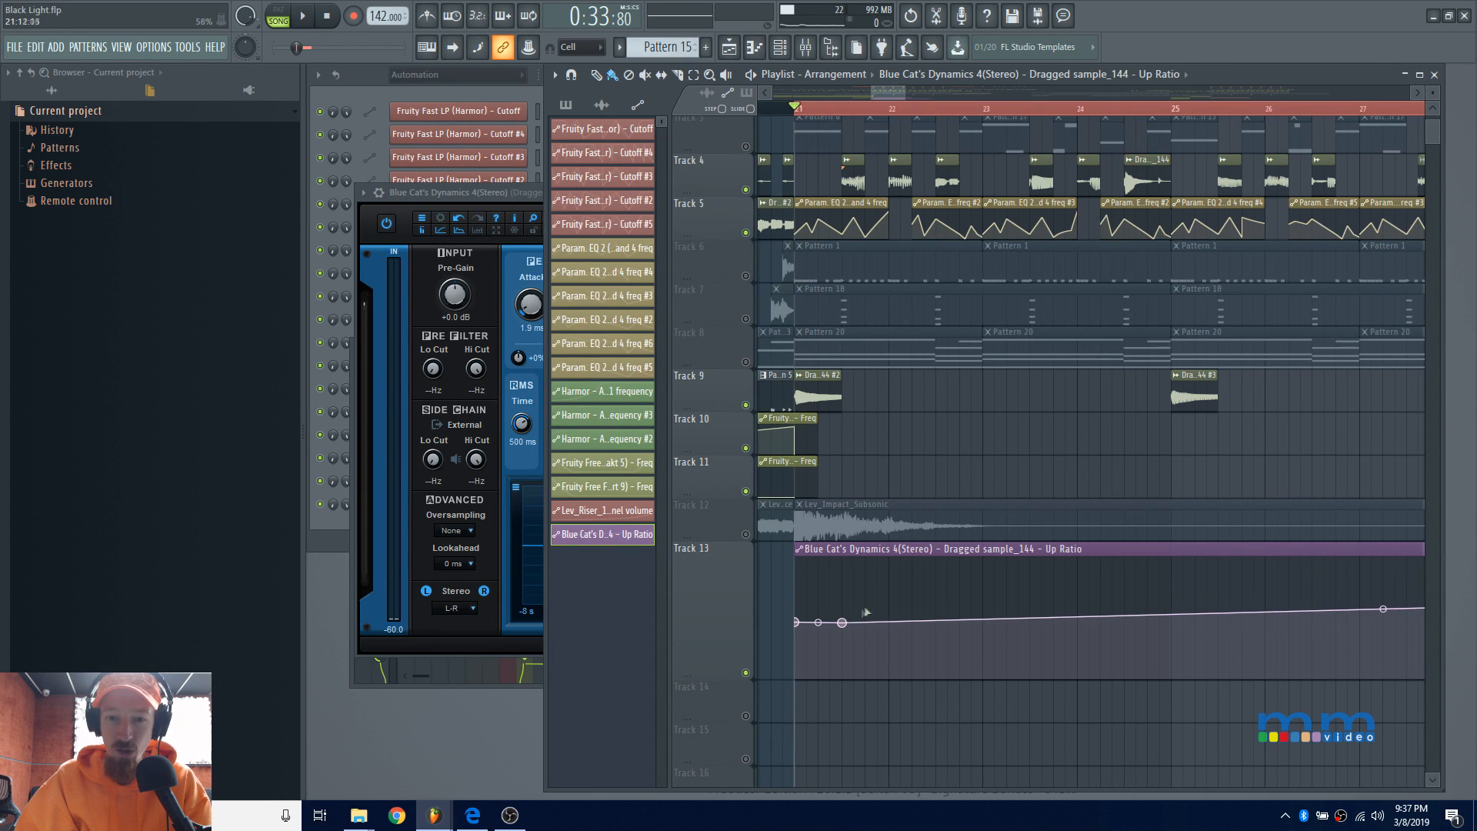
Add Up Ratio points for a peak at bar 22, a plateau before bar 24 and a dip toward bar 25, and audition them.
right_click(891, 599)
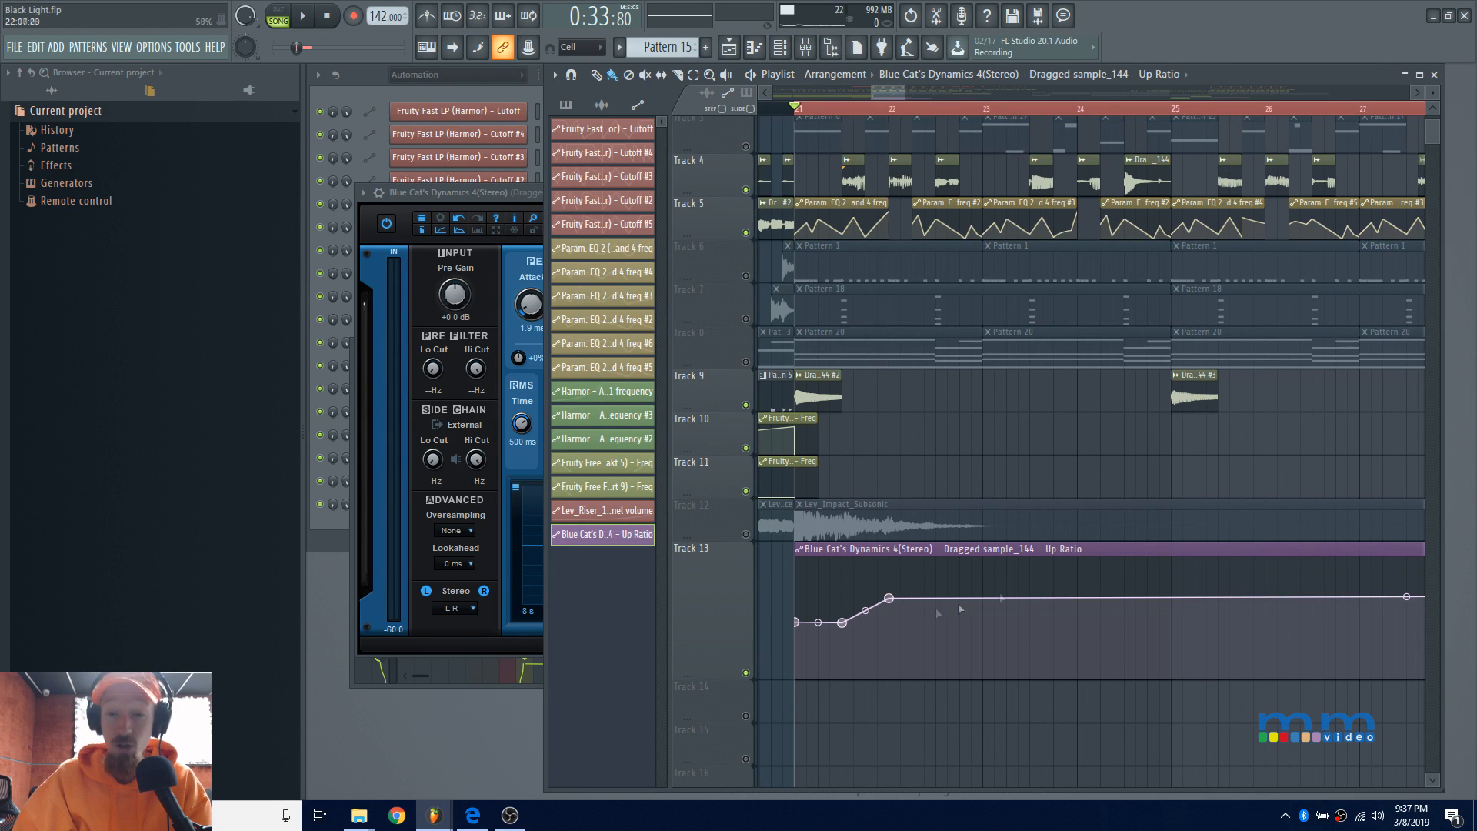
right_click(1102, 631)
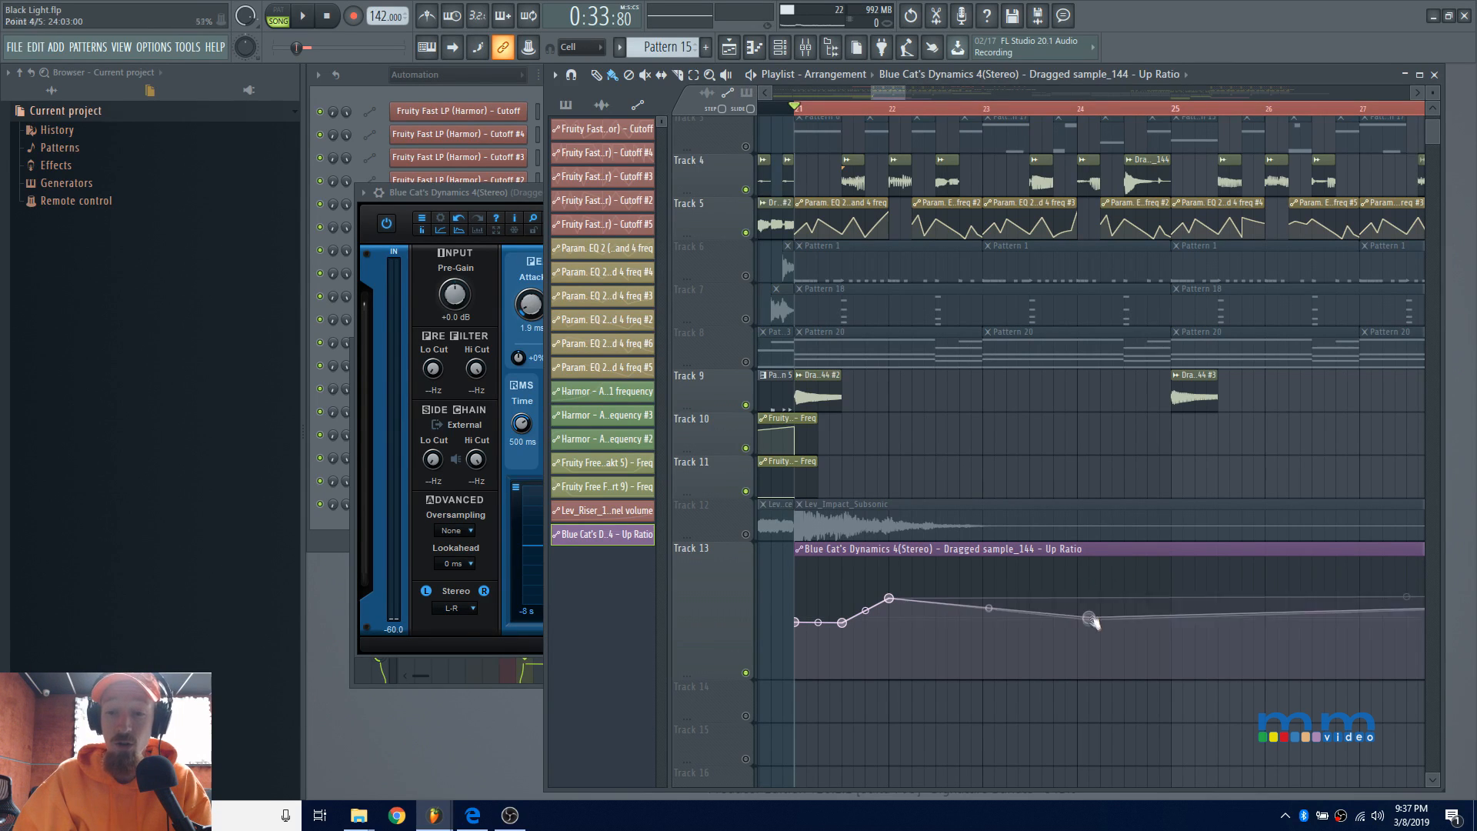
right_click(1170, 634)
key(space)
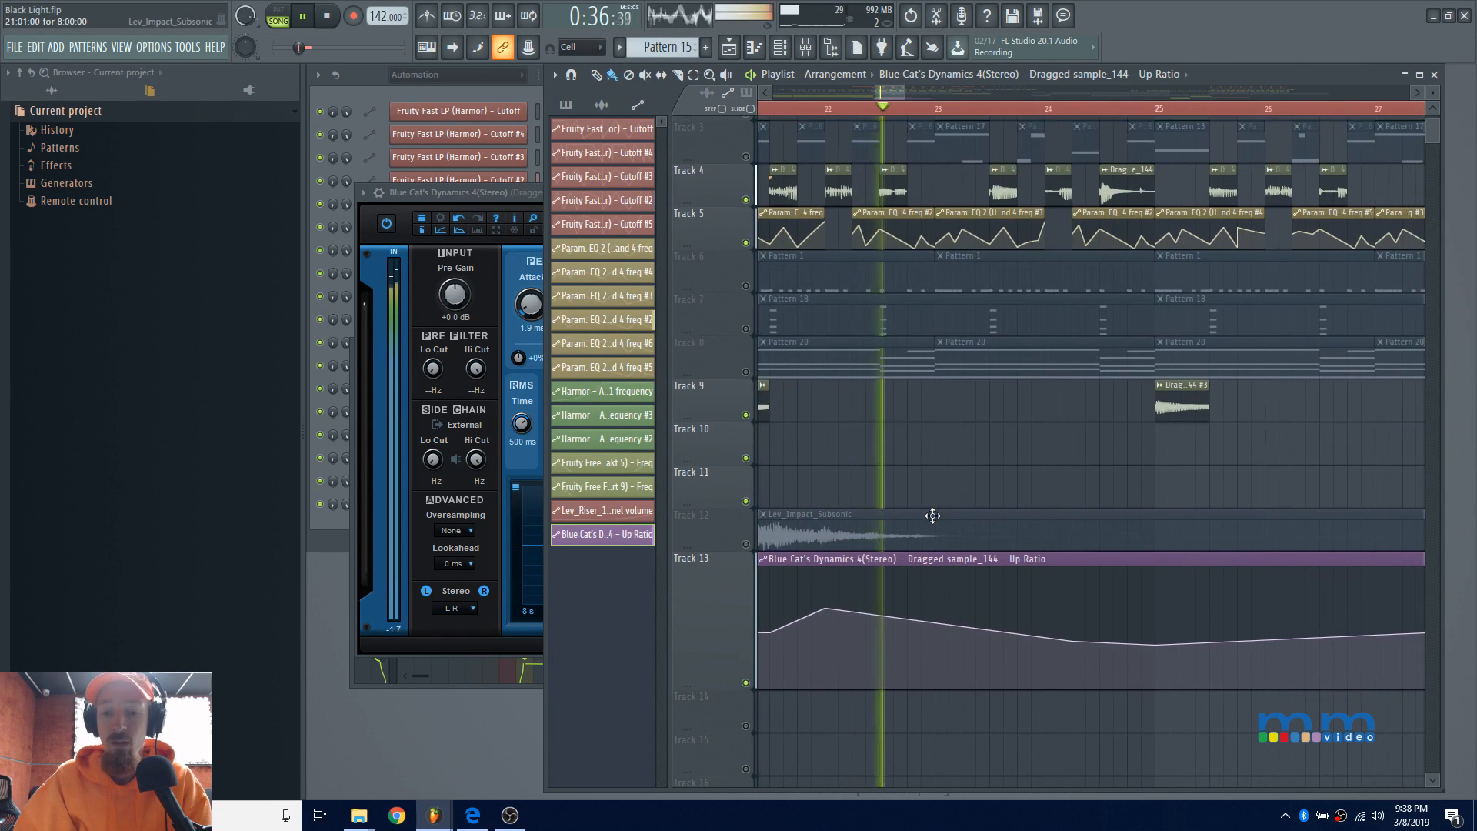
key(space)
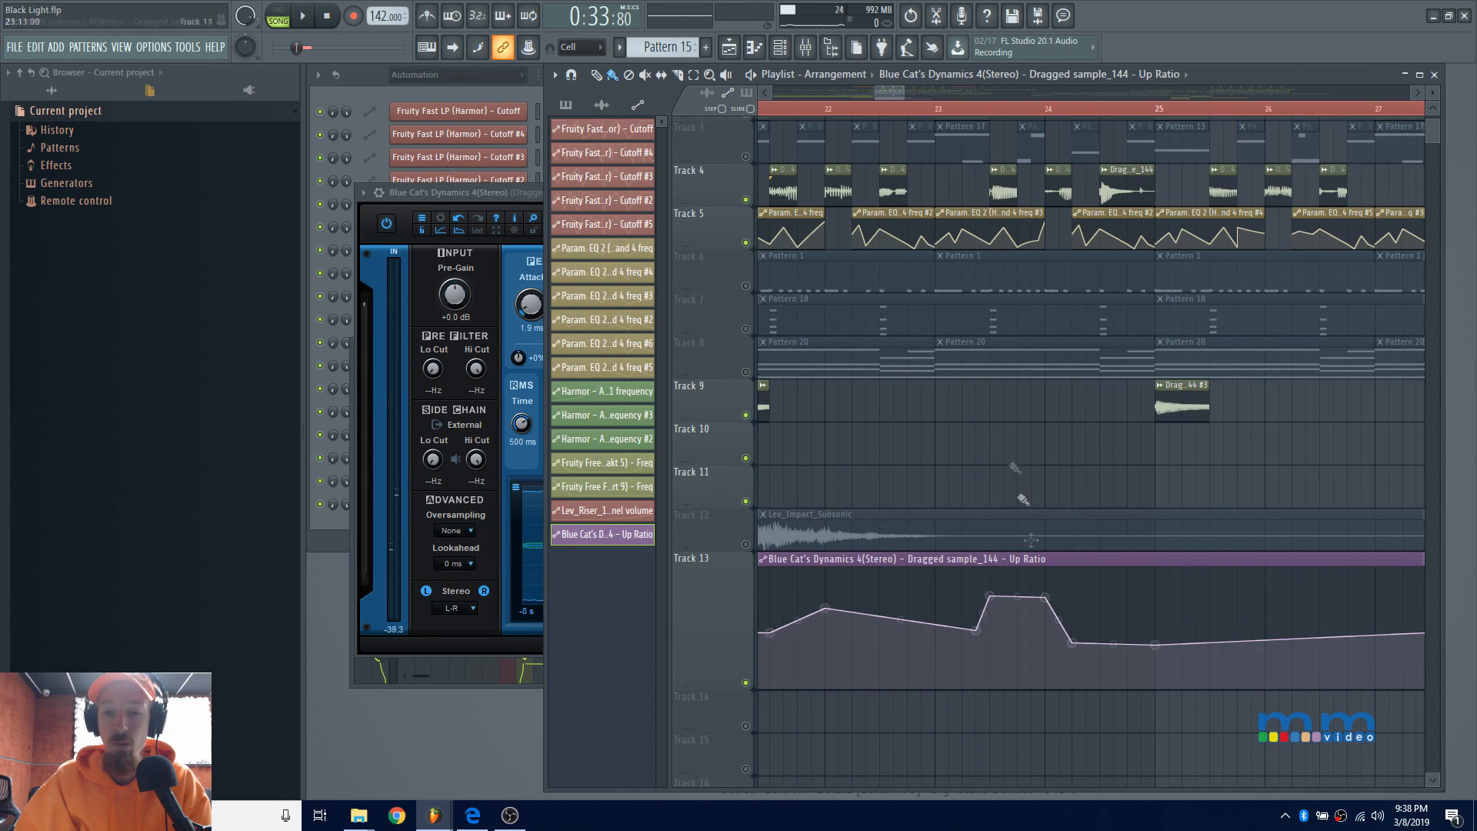
Play from bar 22 with the dynamics plugin window in front to watch the automated Up ratio, and return to the playlist.
click(923, 109)
click(531, 197)
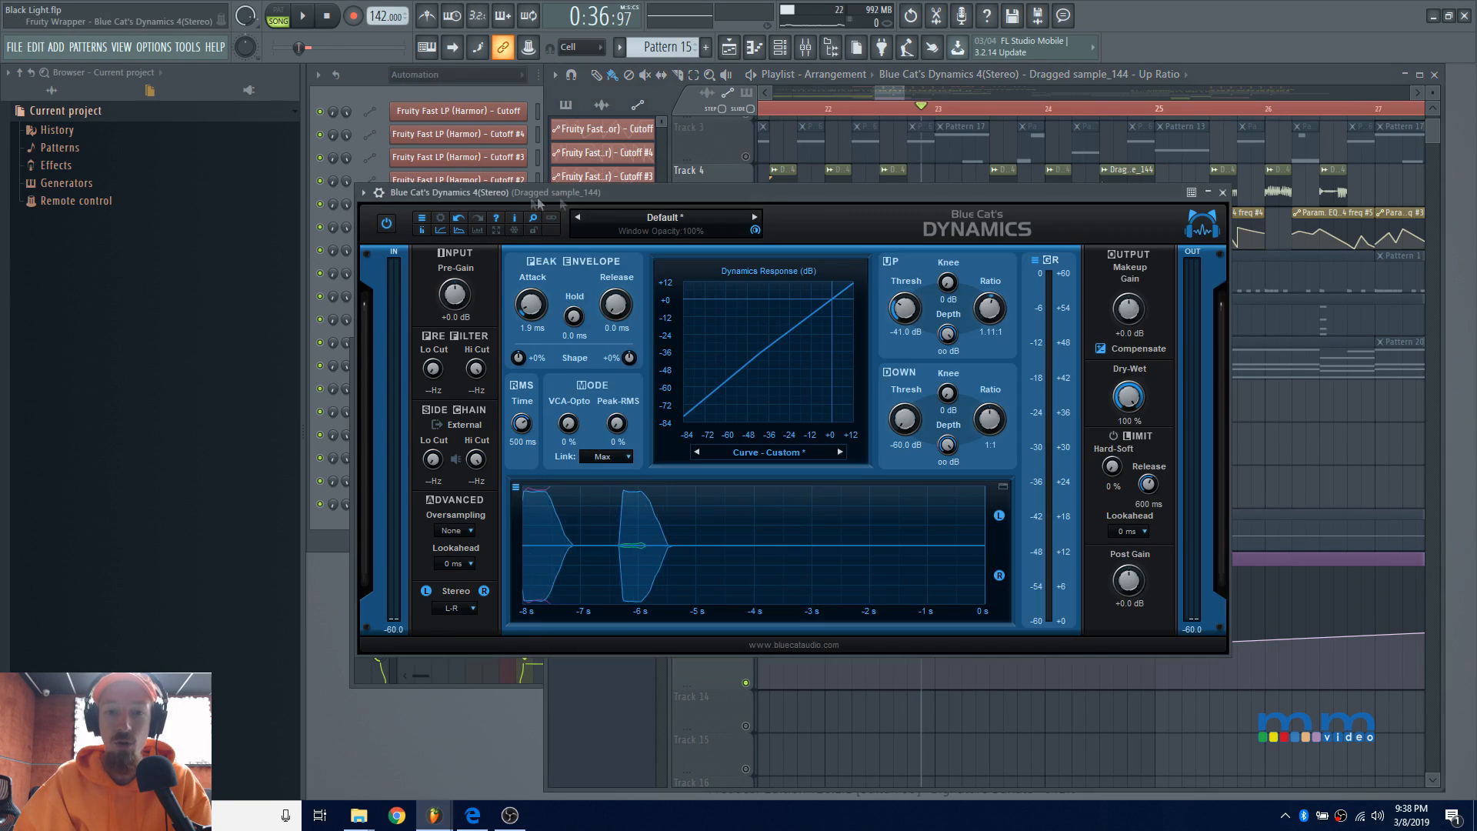
drag(734, 197, 612, 254)
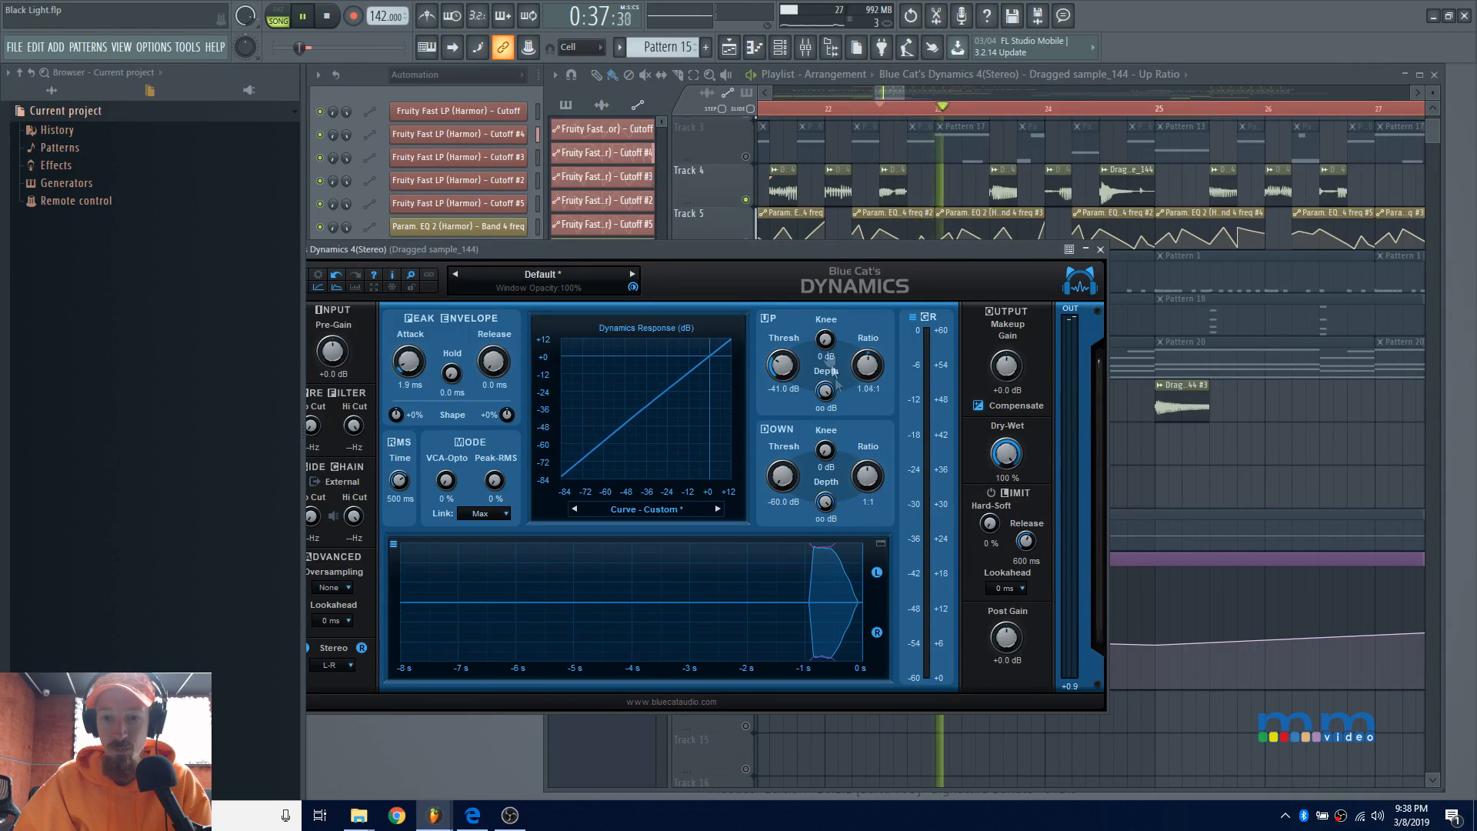
drag(867, 389, 867, 385)
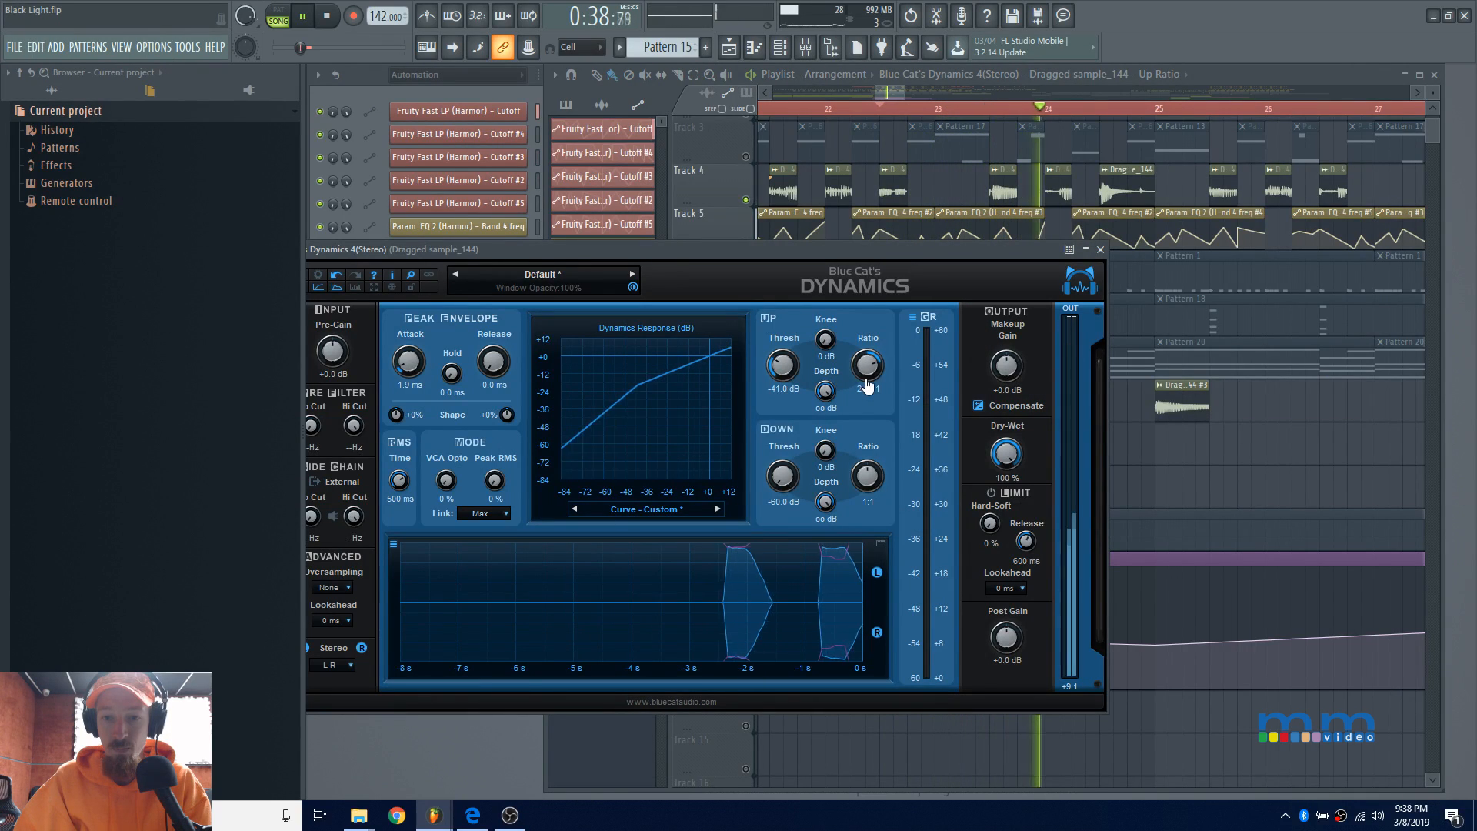
click(890, 92)
key(space)
Add a sharp spike to the Up Ratio clip in the second half of bar 24 and audition it from bar 24.
scroll(996, 321, down, 1)
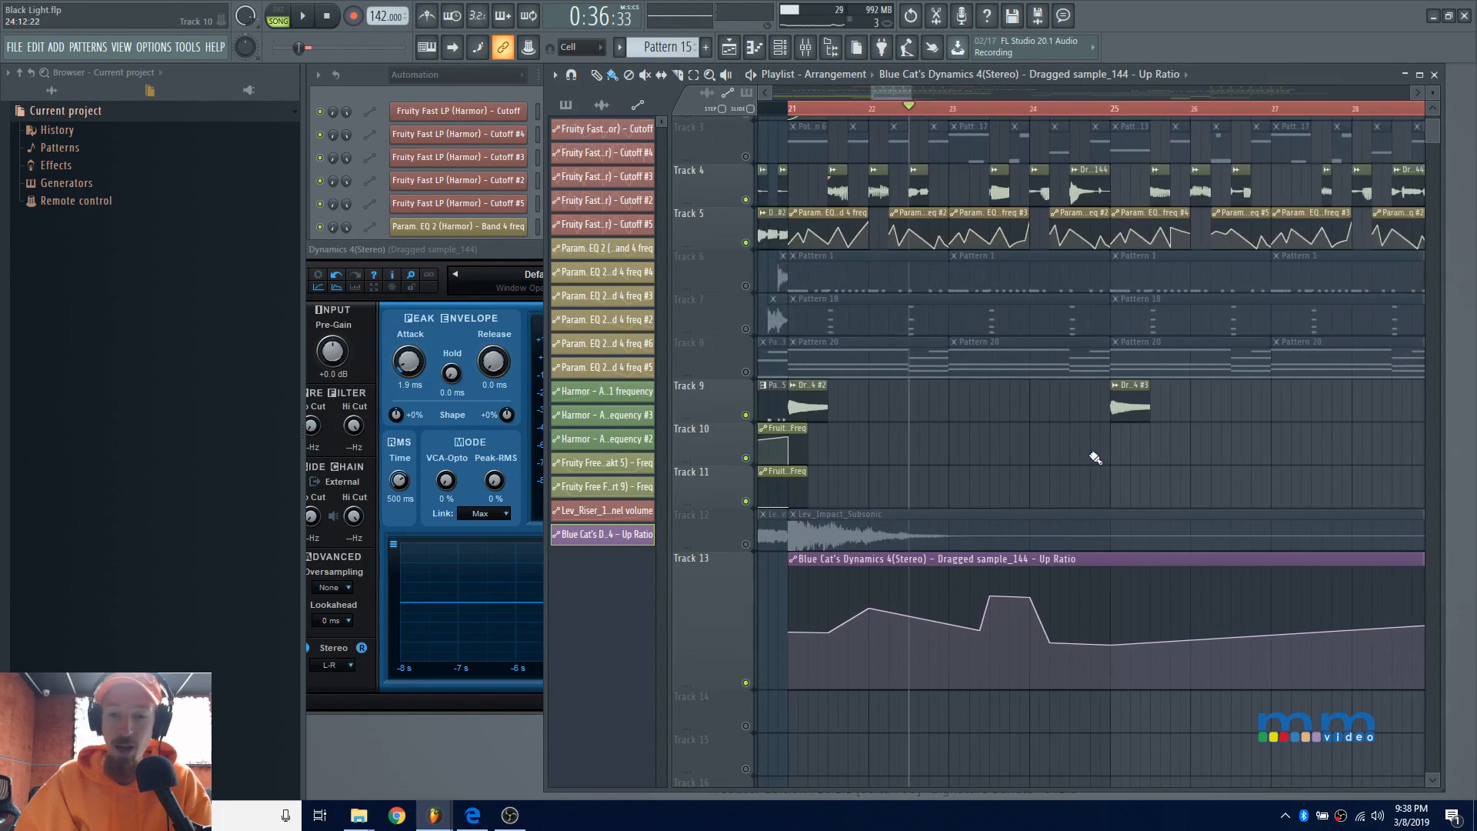
scroll(1100, 453, up, 2)
drag(1111, 449, 1013, 232)
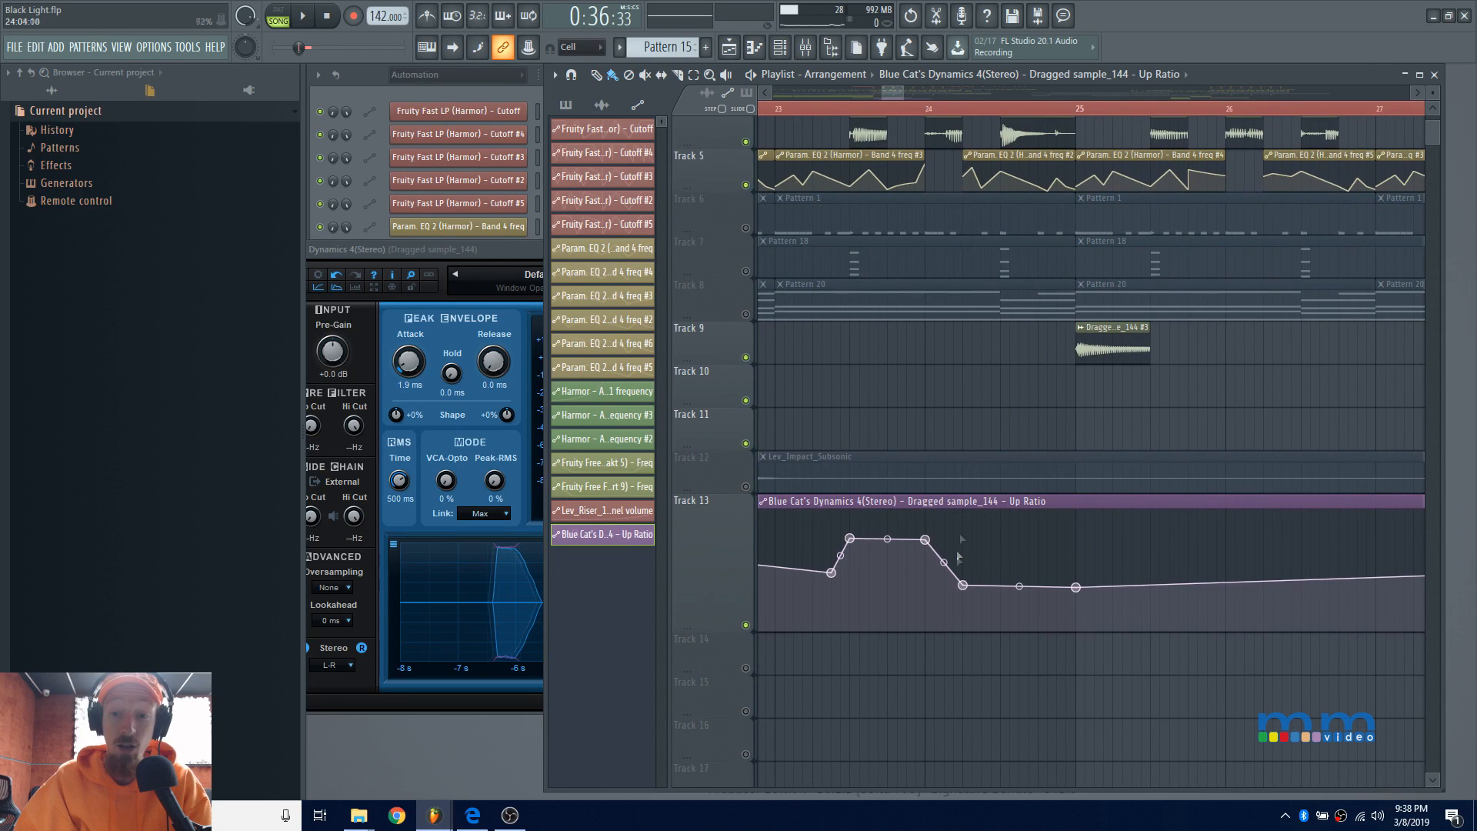
right_click(1004, 587)
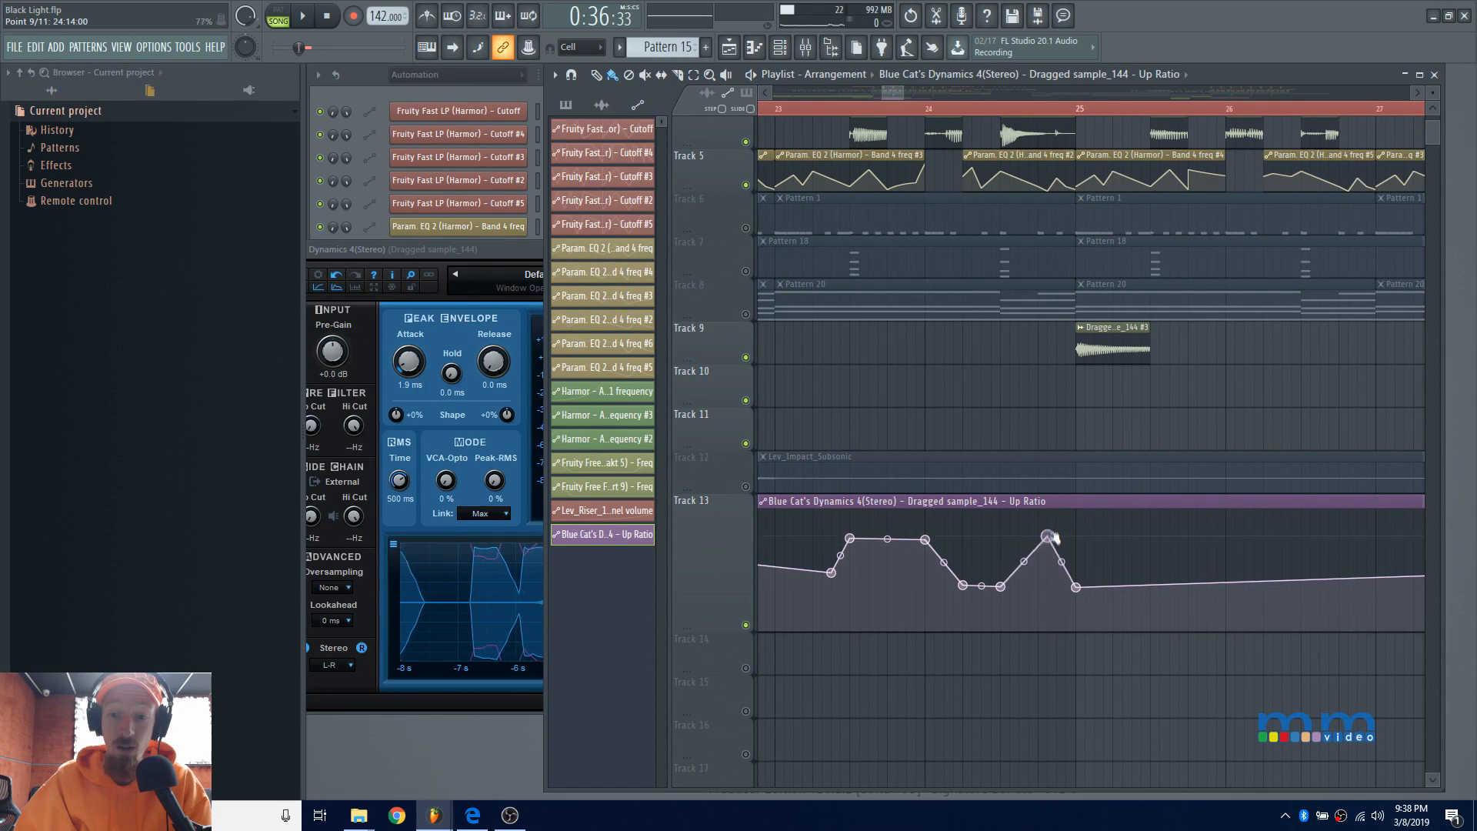
drag(1038, 587, 1038, 525)
click(927, 108)
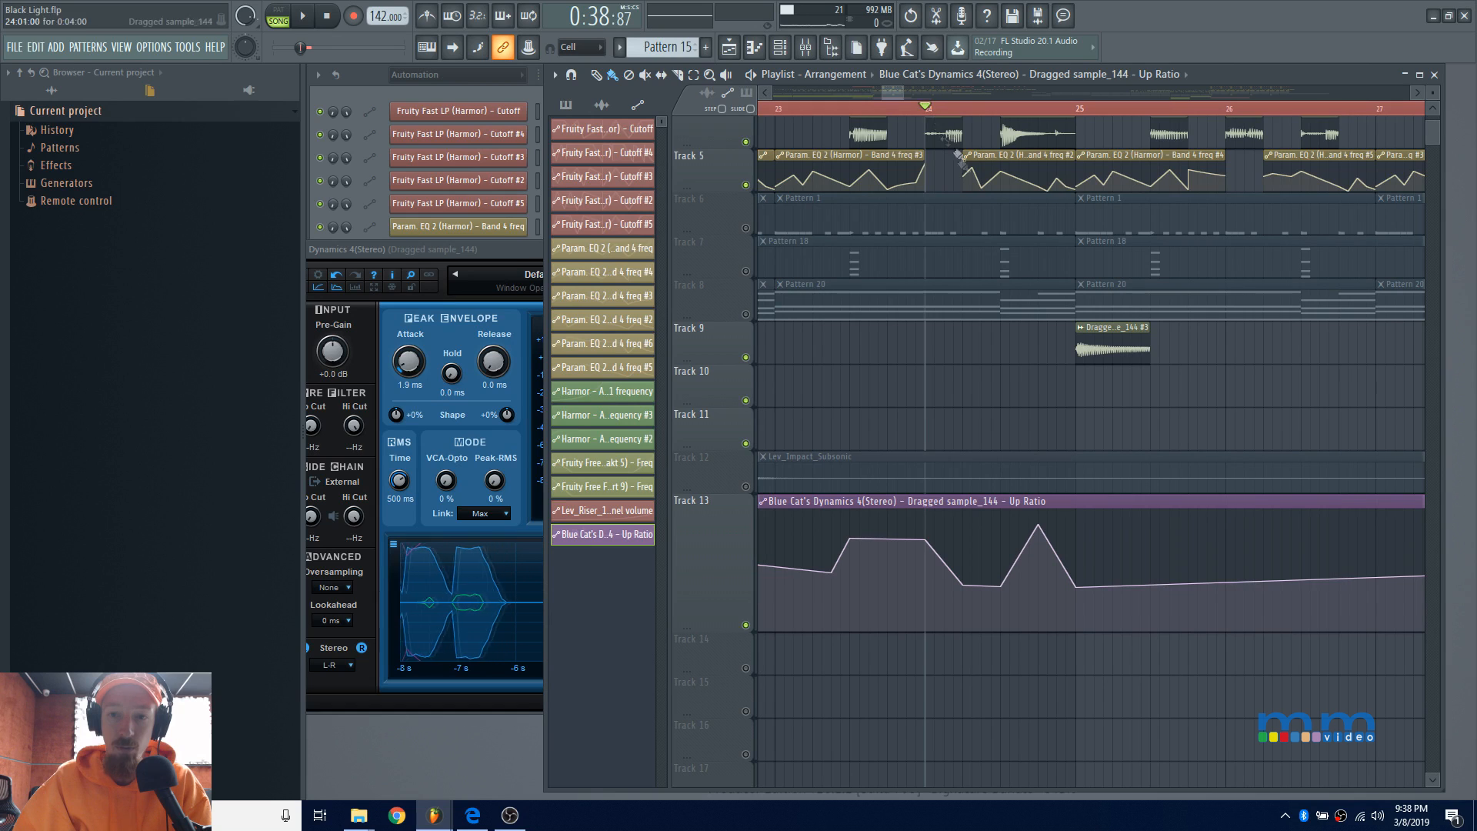
key(space)
key(space)
Raise the Up Ratio clip's start point at bar 21 so the ratio falls toward the middle of the bar.
scroll(978, 413, down, 3)
drag(979, 413, 1214, 383)
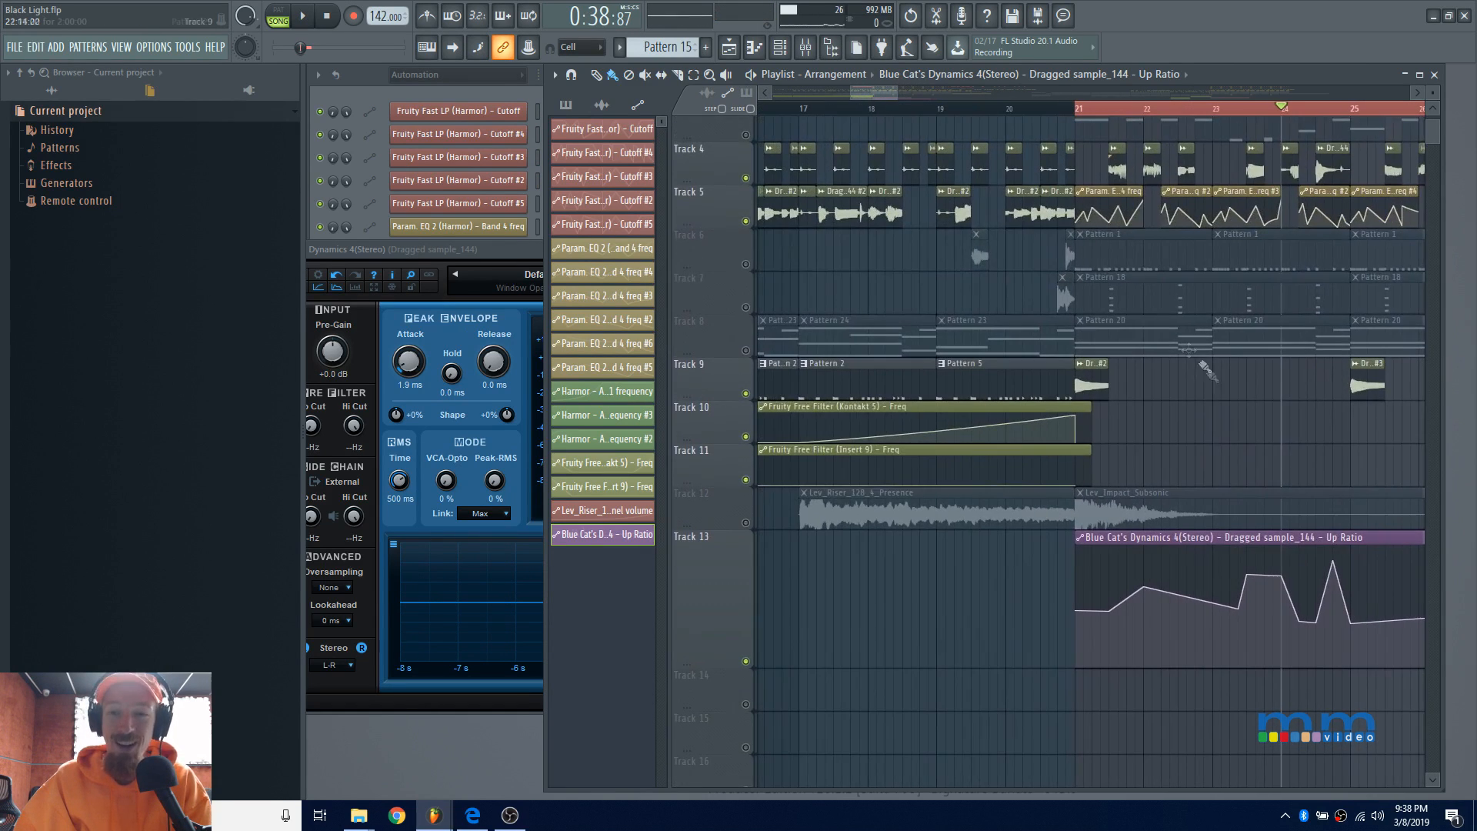
scroll(1087, 217, up, 3)
drag(1188, 323, 842, 308)
drag(1081, 376, 1096, 354)
key(space)
key(space)
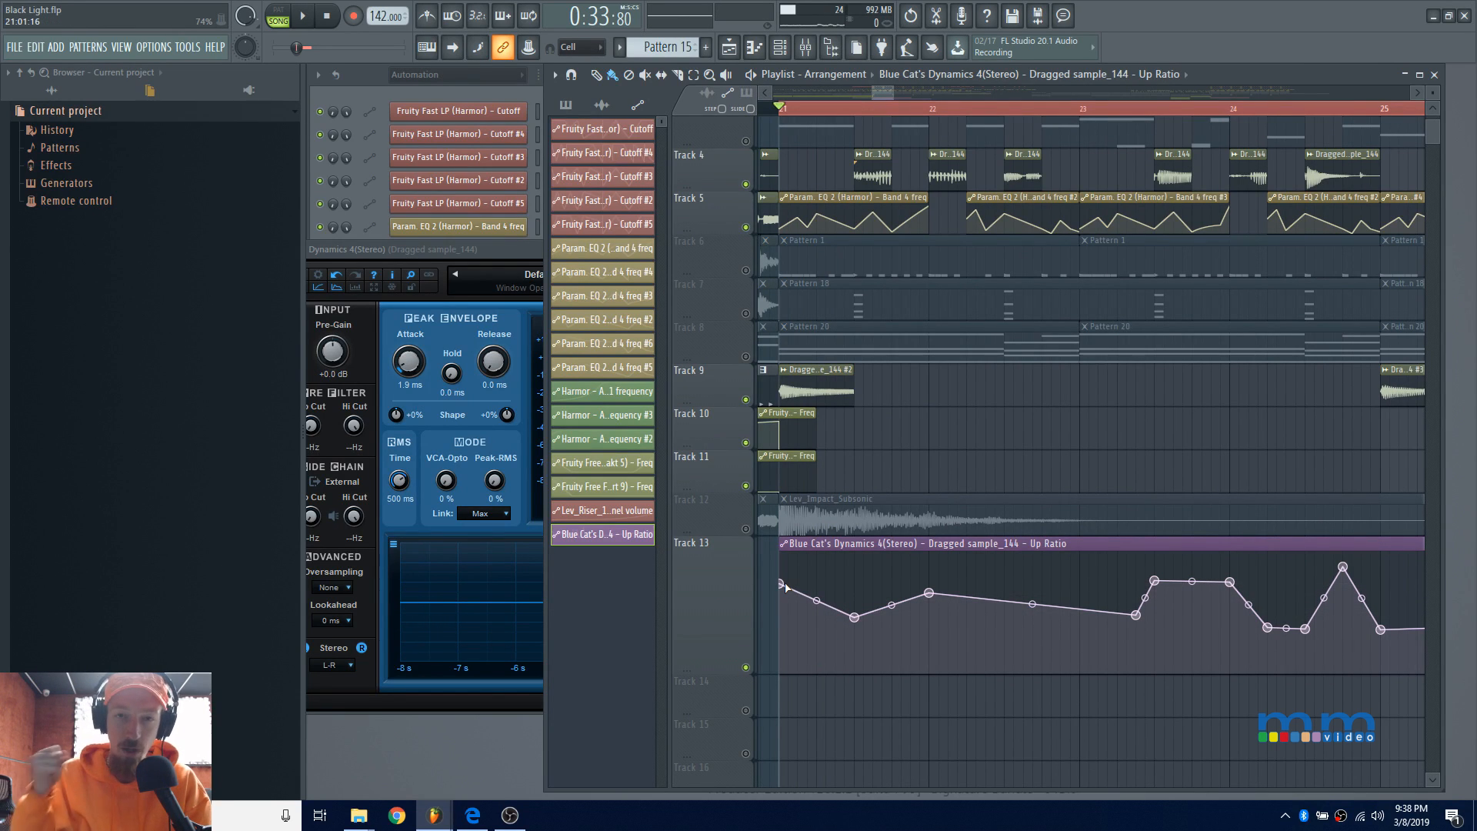
Audition the start of the Up Ratio clip and bend its first segment slightly upward.
key(space)
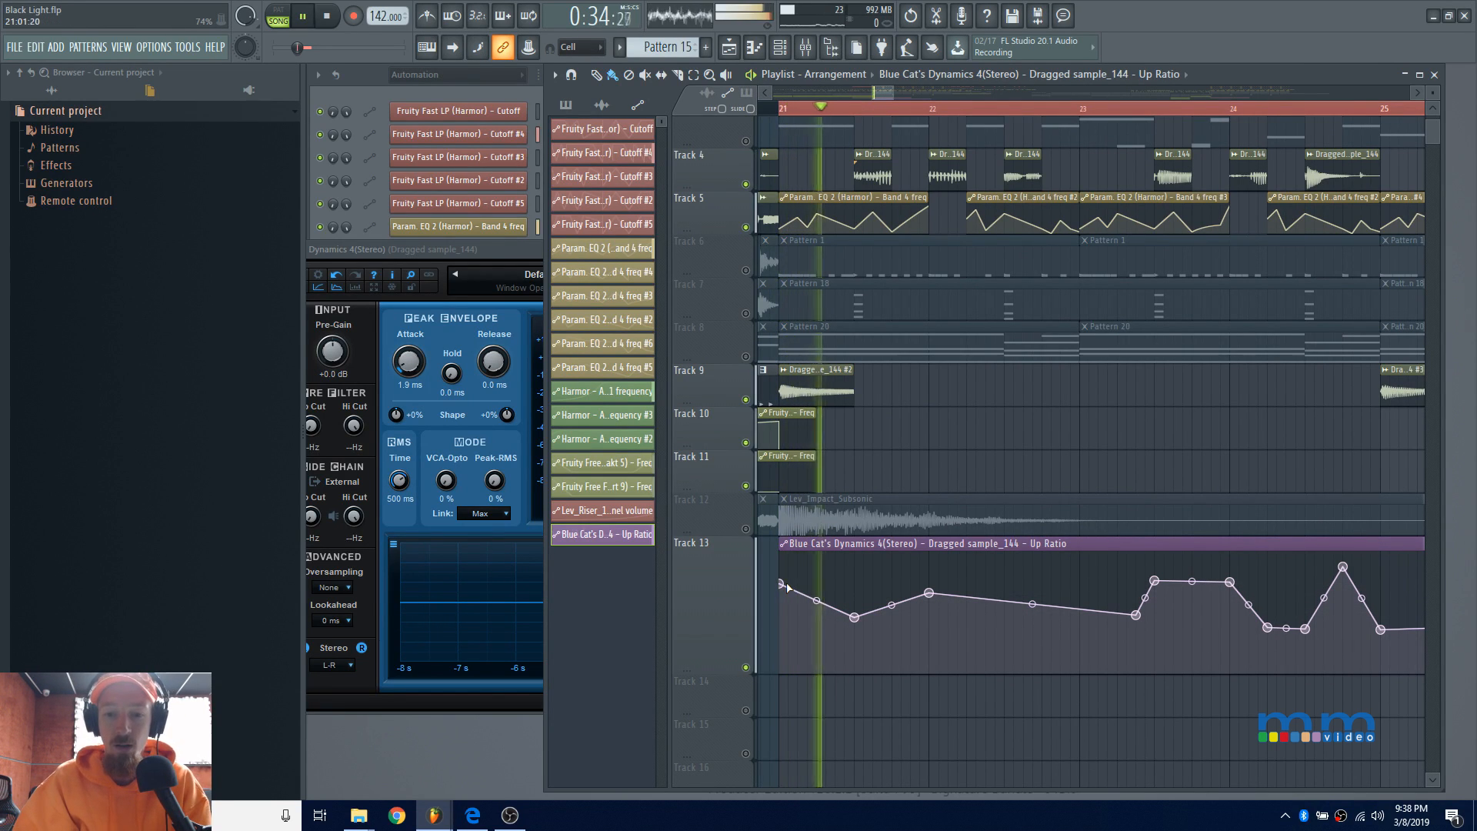
key(space)
drag(816, 600, 816, 590)
key(space)
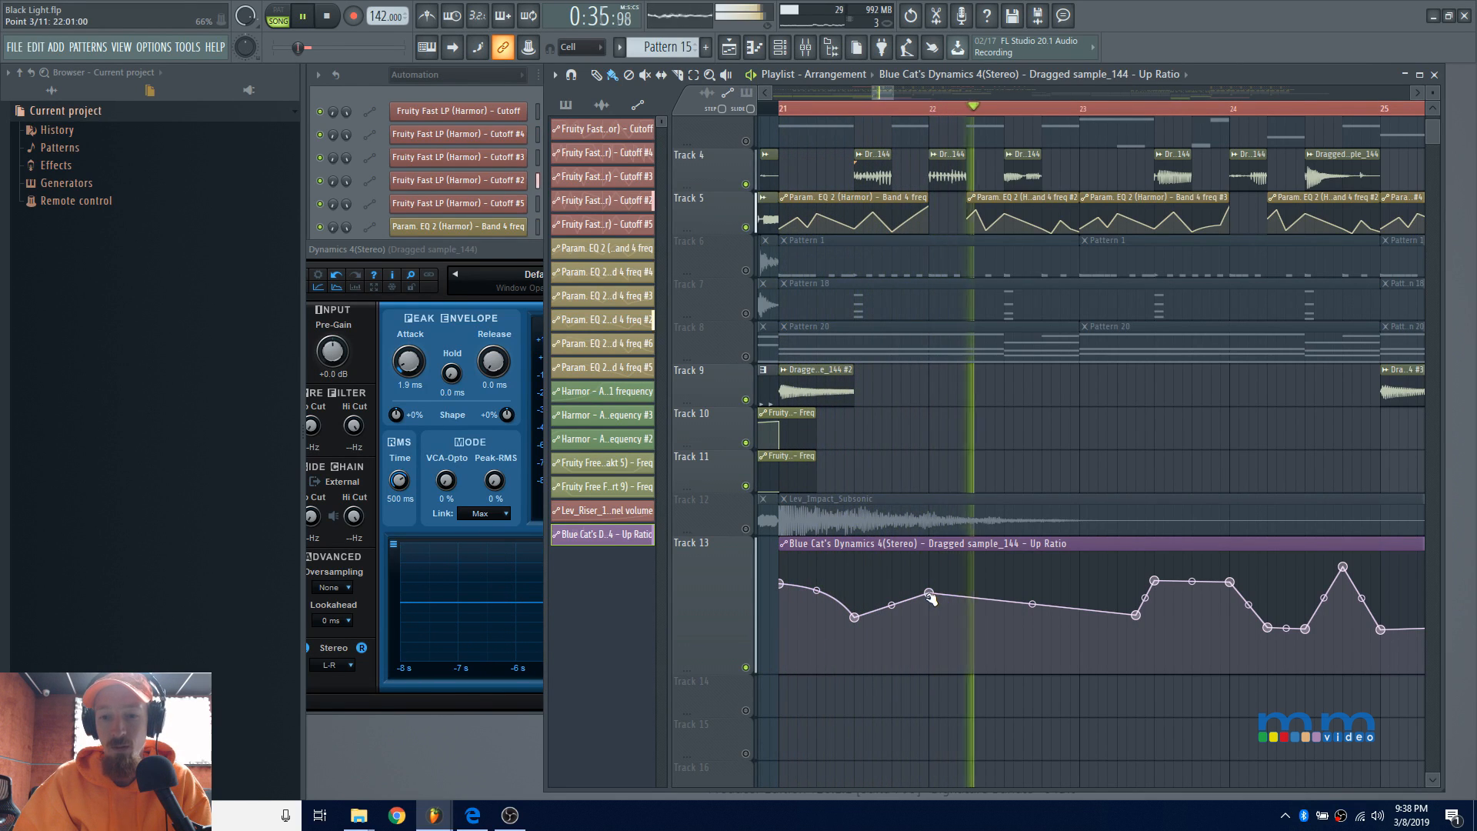
key(space)
Add two Up Ratio points around the middle of bar 22, bend the segment after them downward, and audition the movement.
right_click(1008, 603)
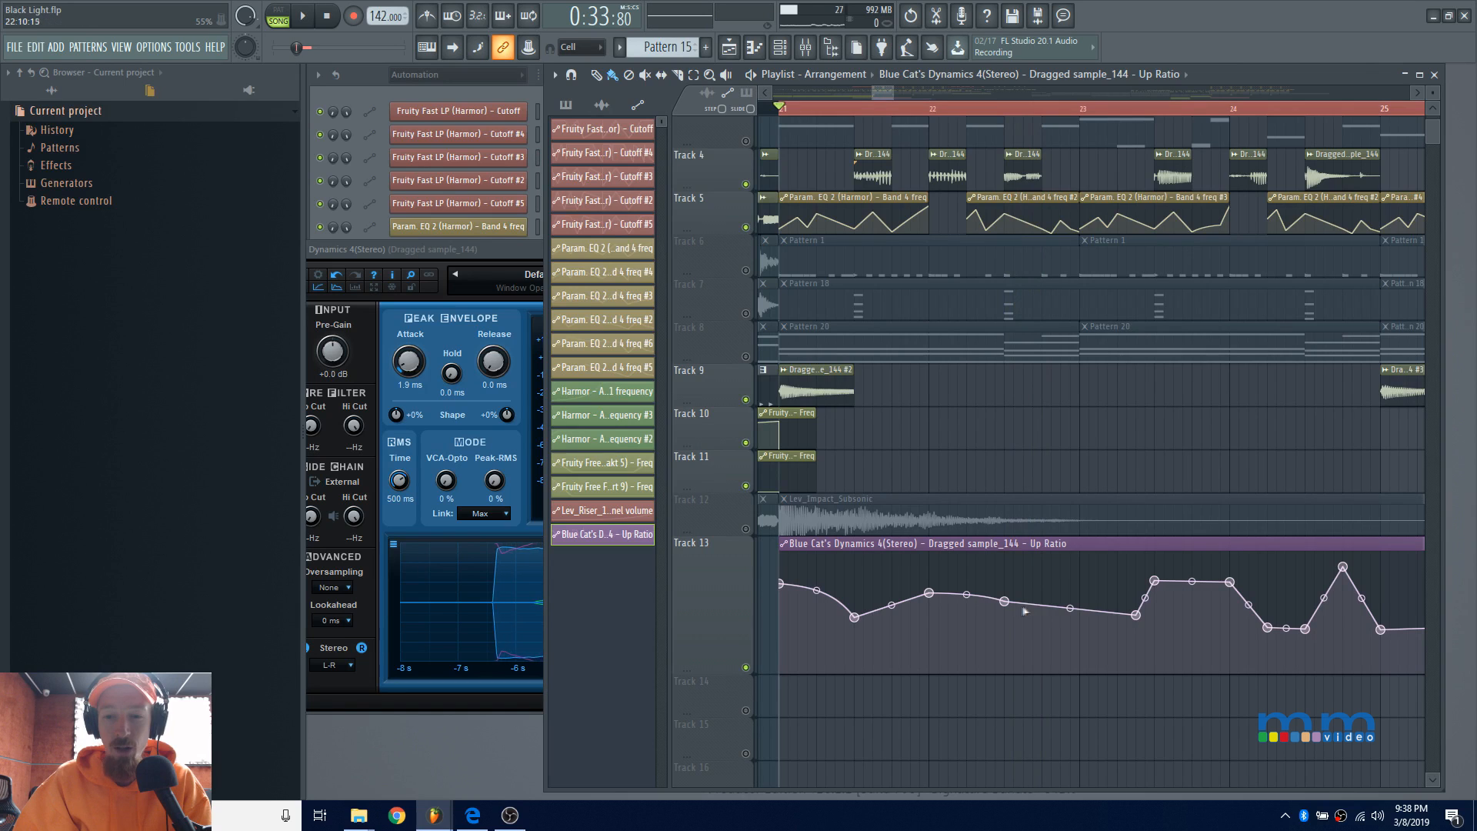
right_click(1015, 617)
drag(1016, 618, 1013, 628)
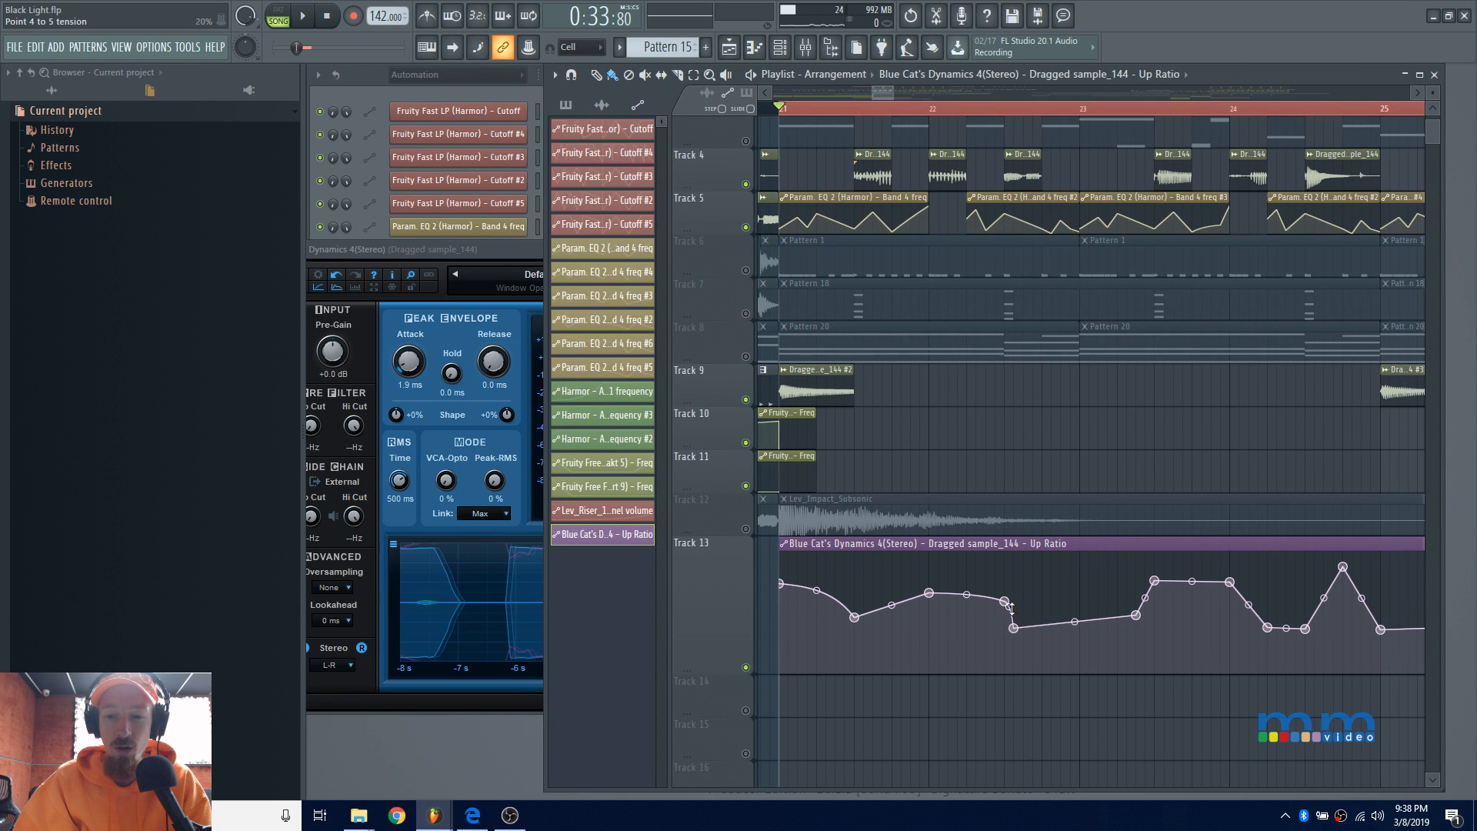
key(space)
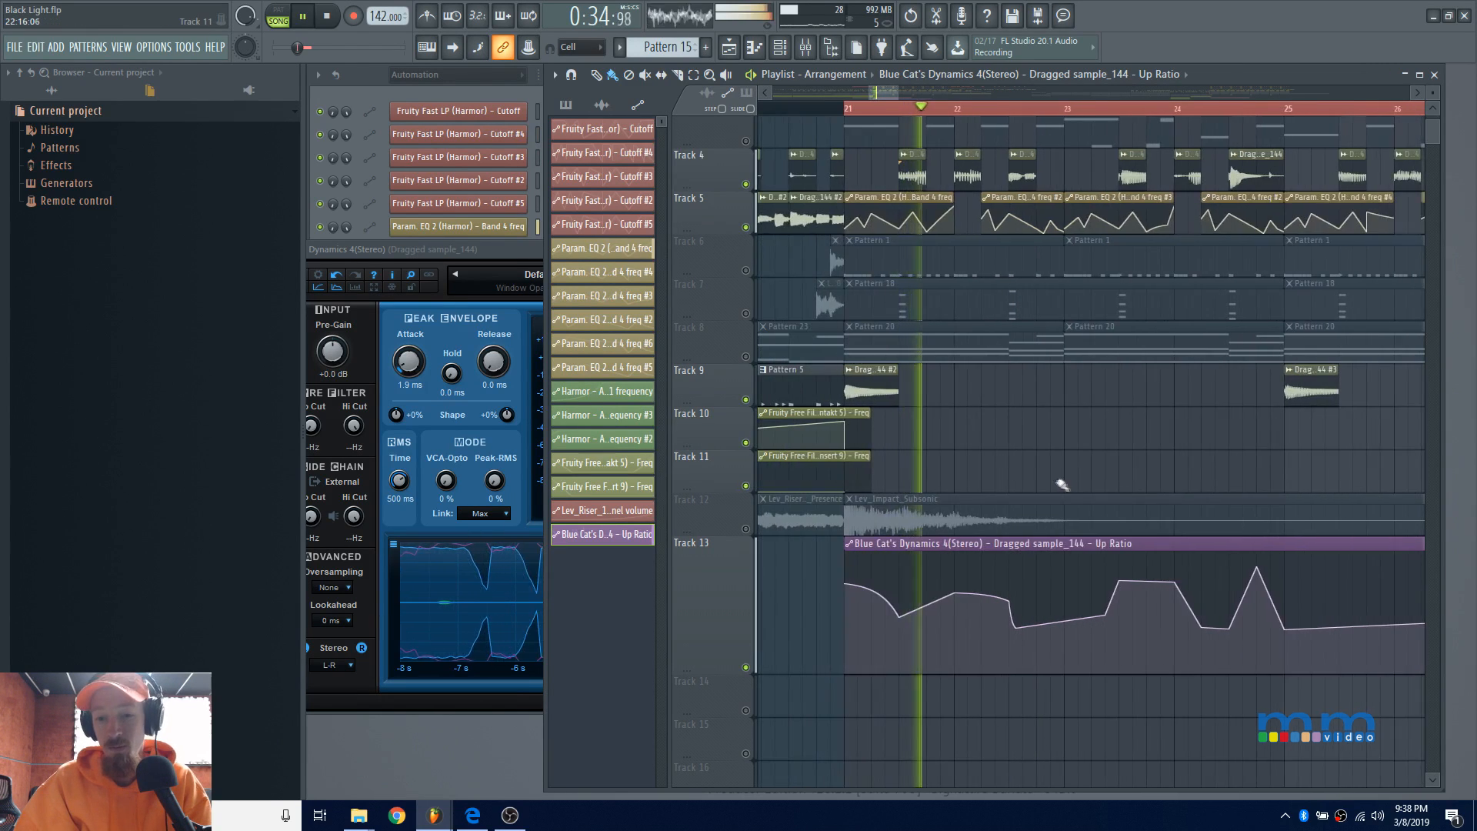
scroll(988, 490, down, 2)
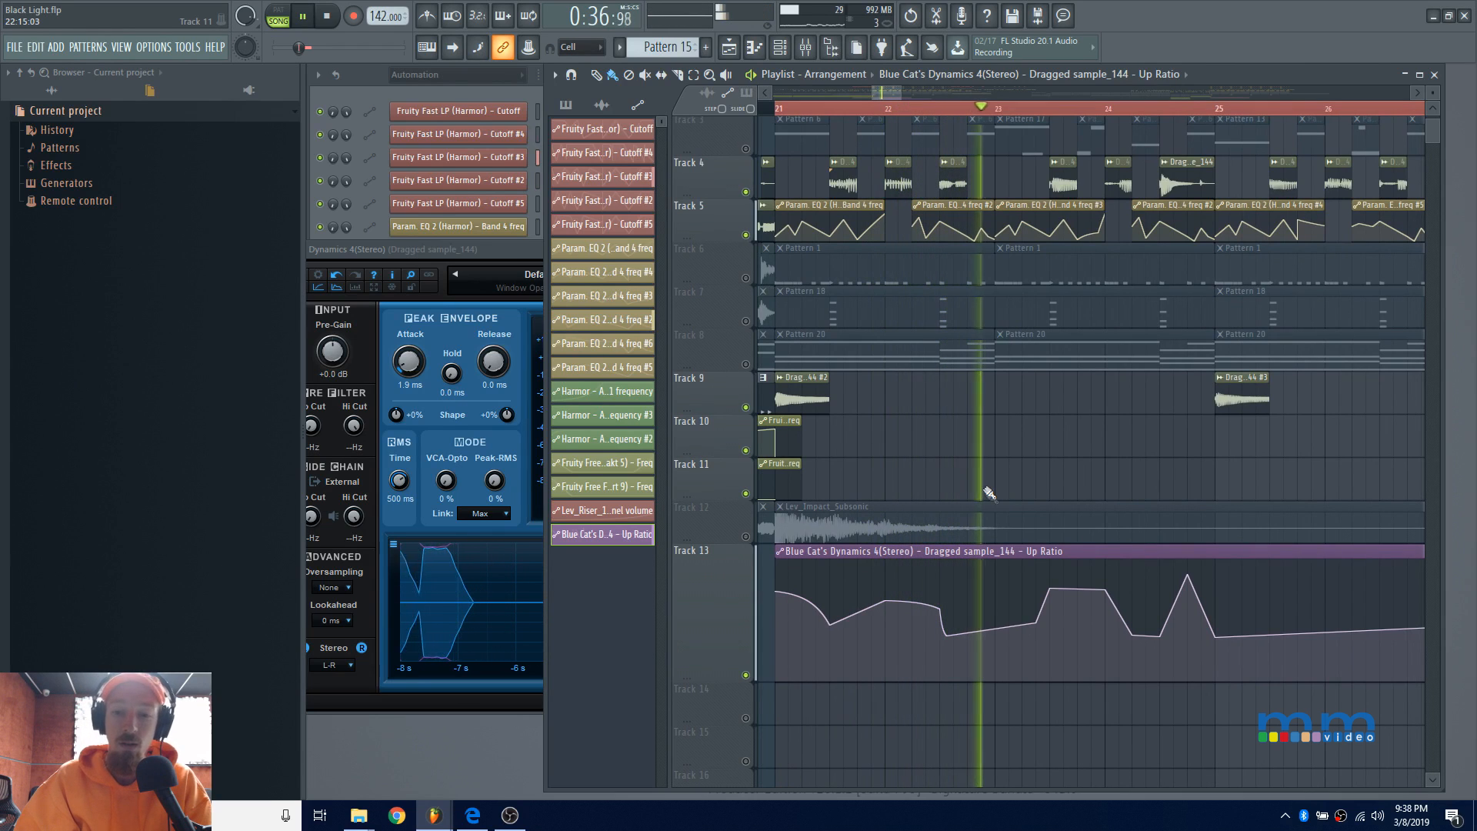
key(space)
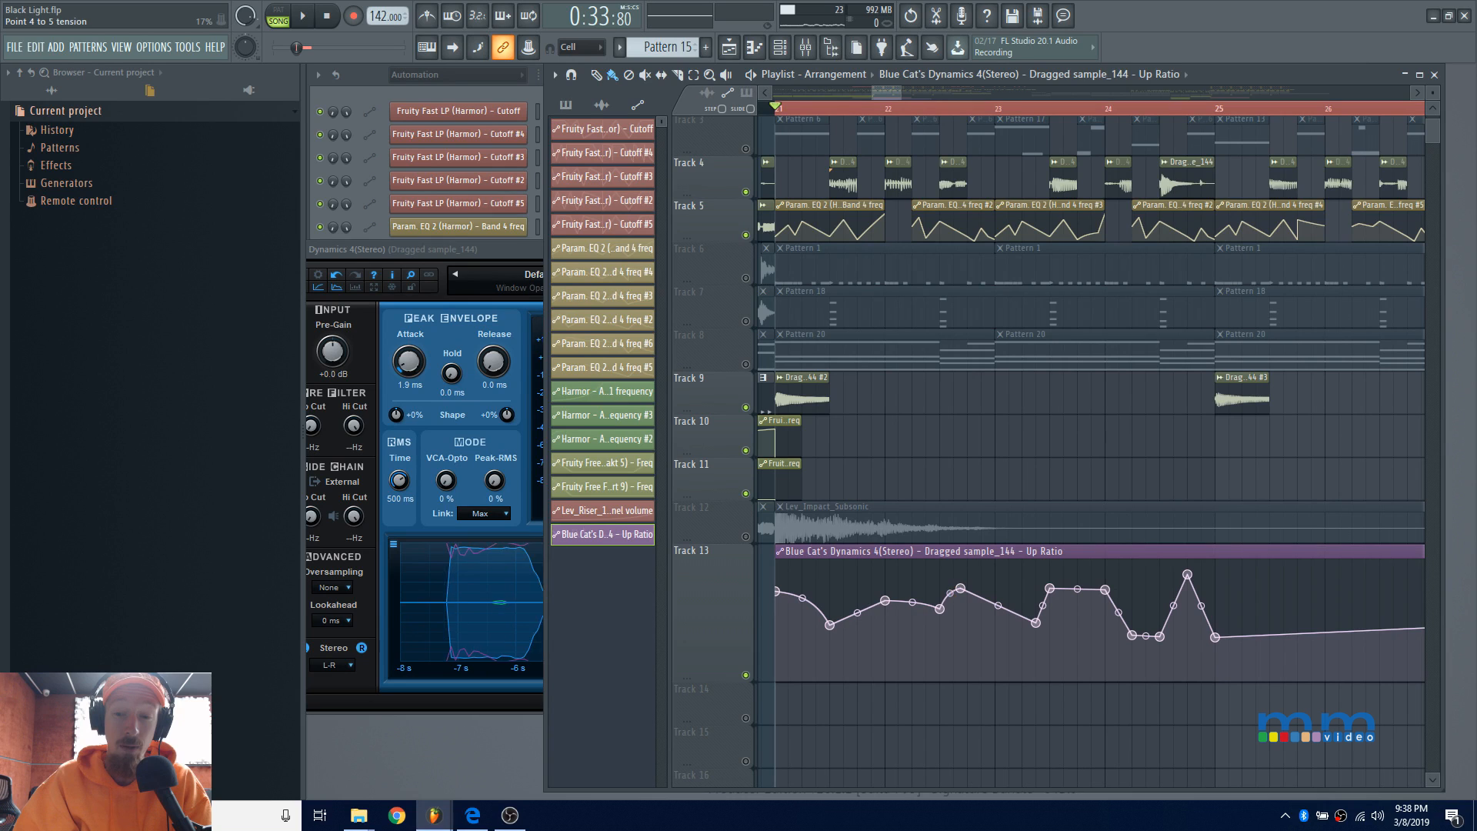
drag(998, 606, 998, 618)
key(space)
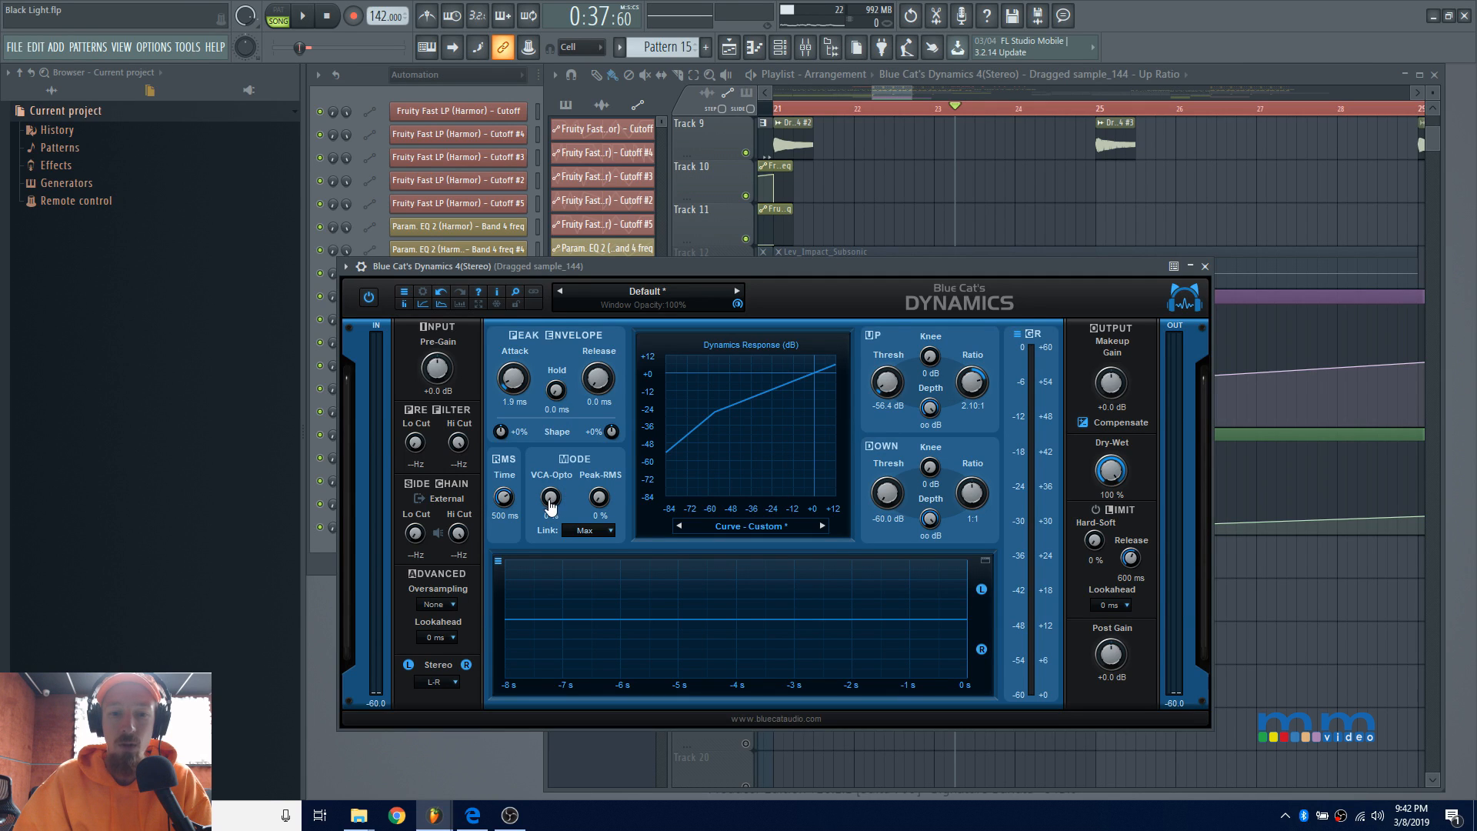
Create an automation clip for the plugin's VCA-Opto parameter, then enlarge and unmute Track 15 in the playlist.
click(345, 266)
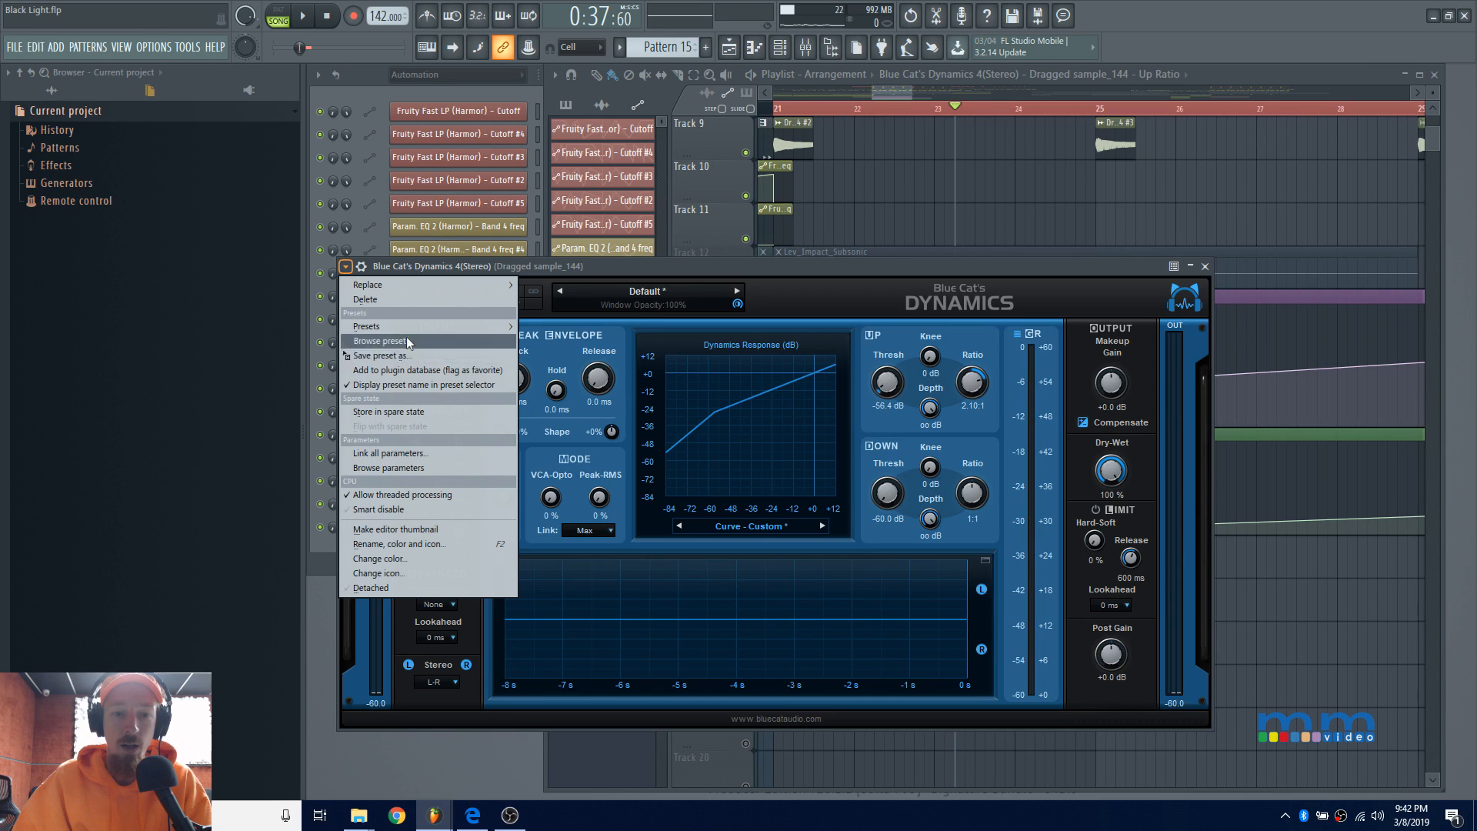
click(431, 466)
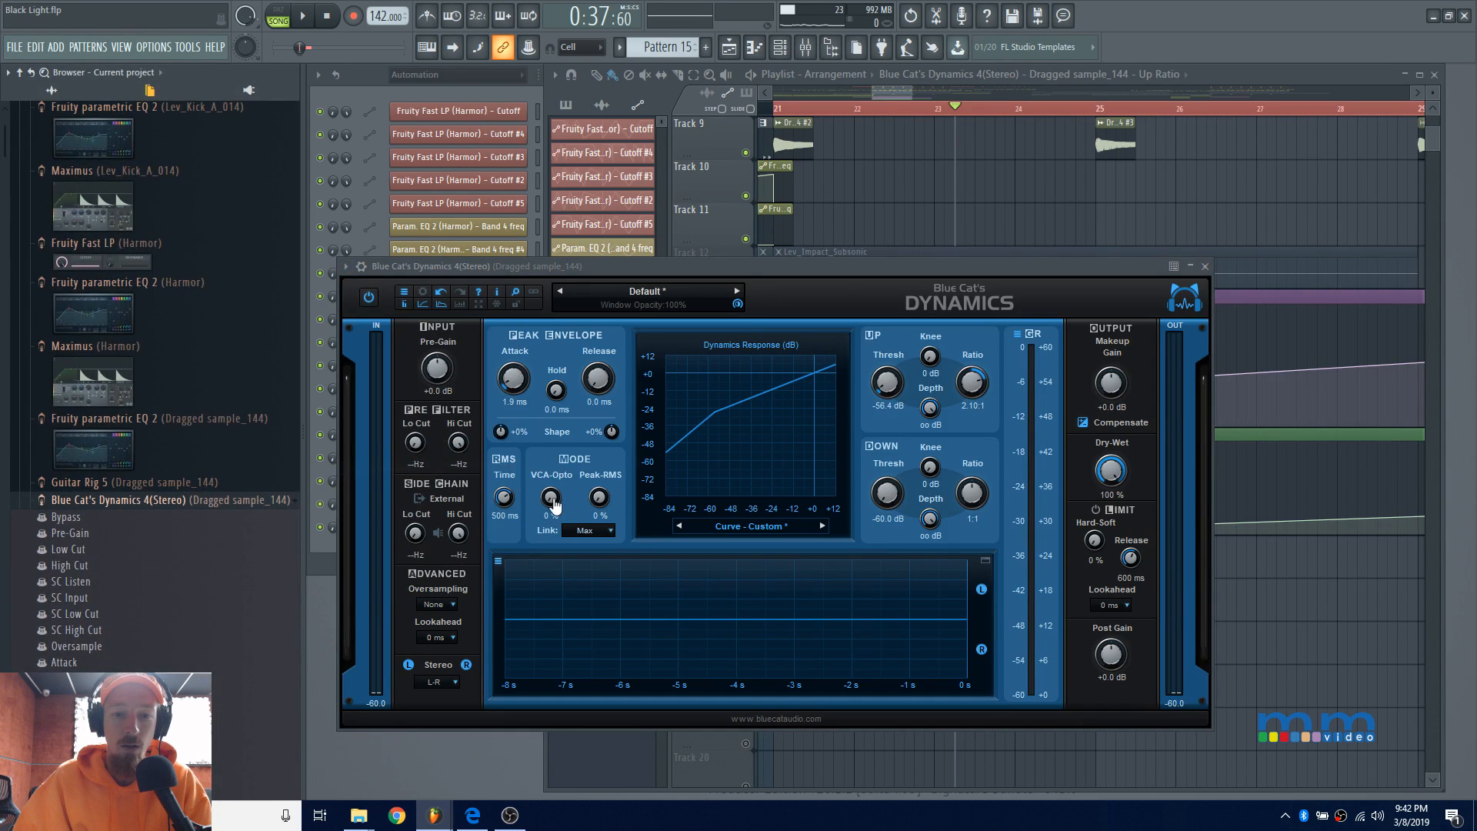
right_click(97, 593)
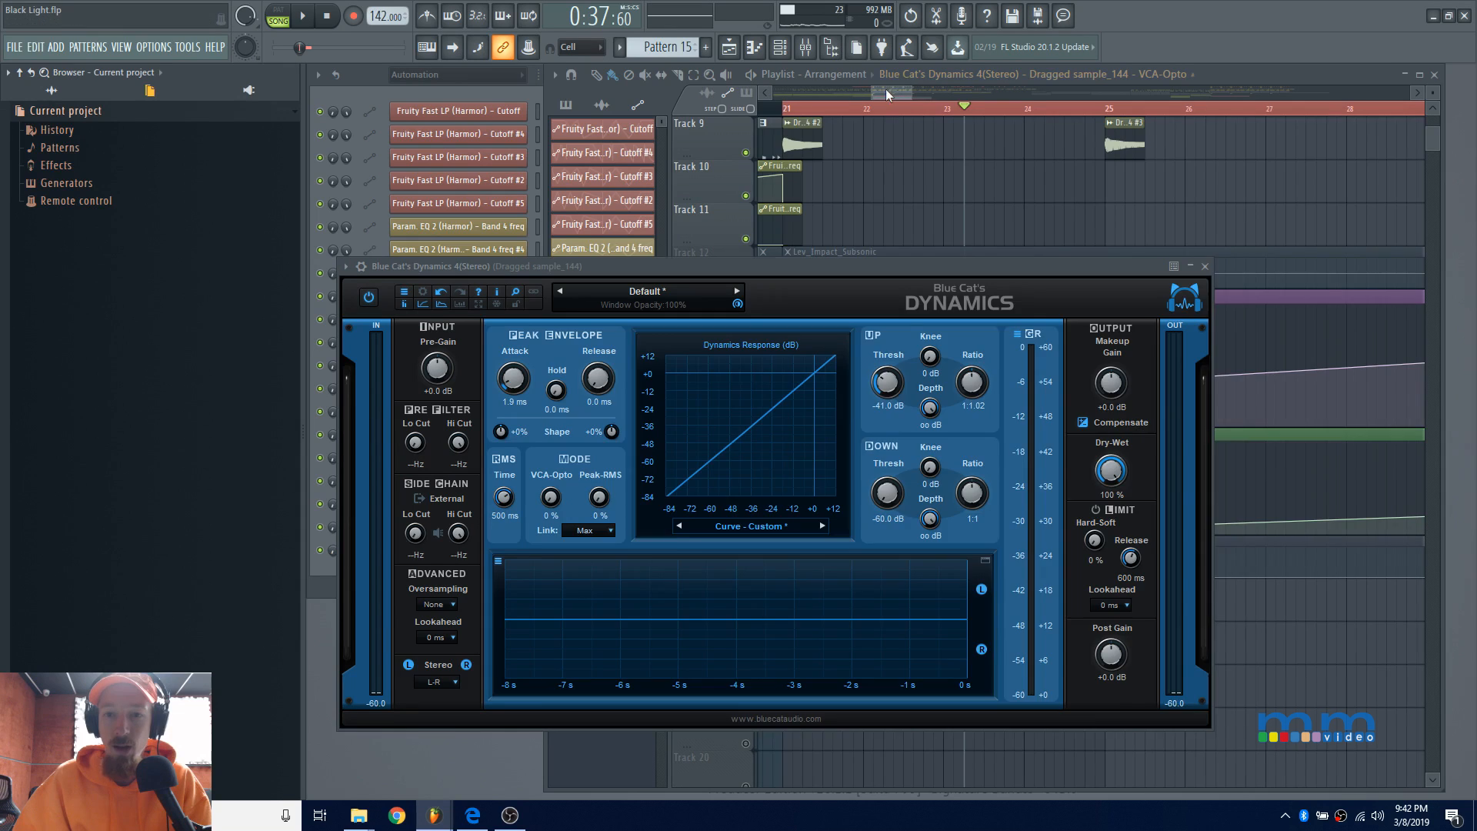
click(887, 94)
scroll(923, 437, up, 4)
drag(722, 580, 714, 666)
click(746, 660)
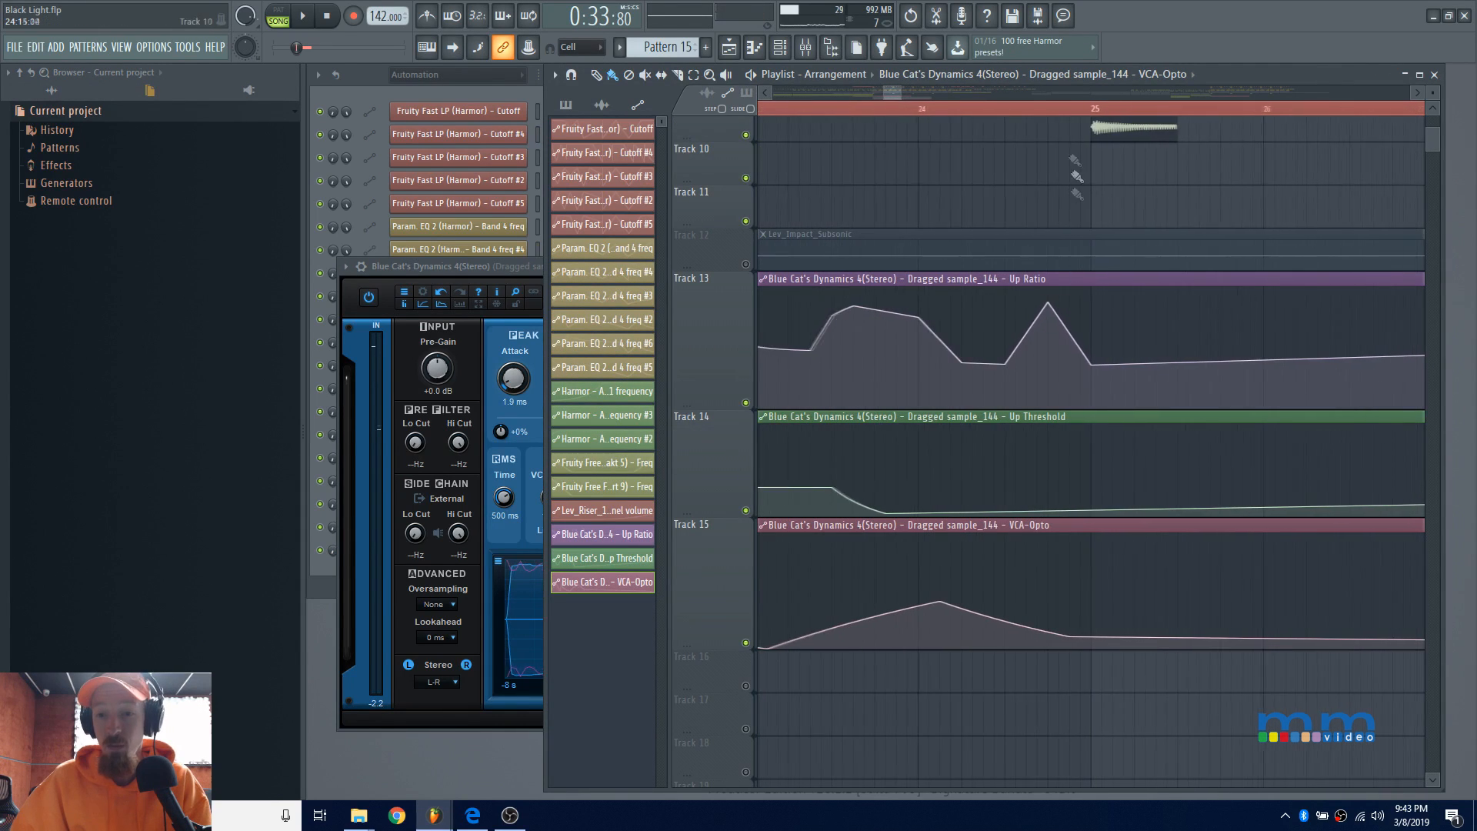
Try a 100% peak shortly before bar 25 in the VCA-Opto clip, audition it, and undo the added point.
drag(1057, 573, 1059, 533)
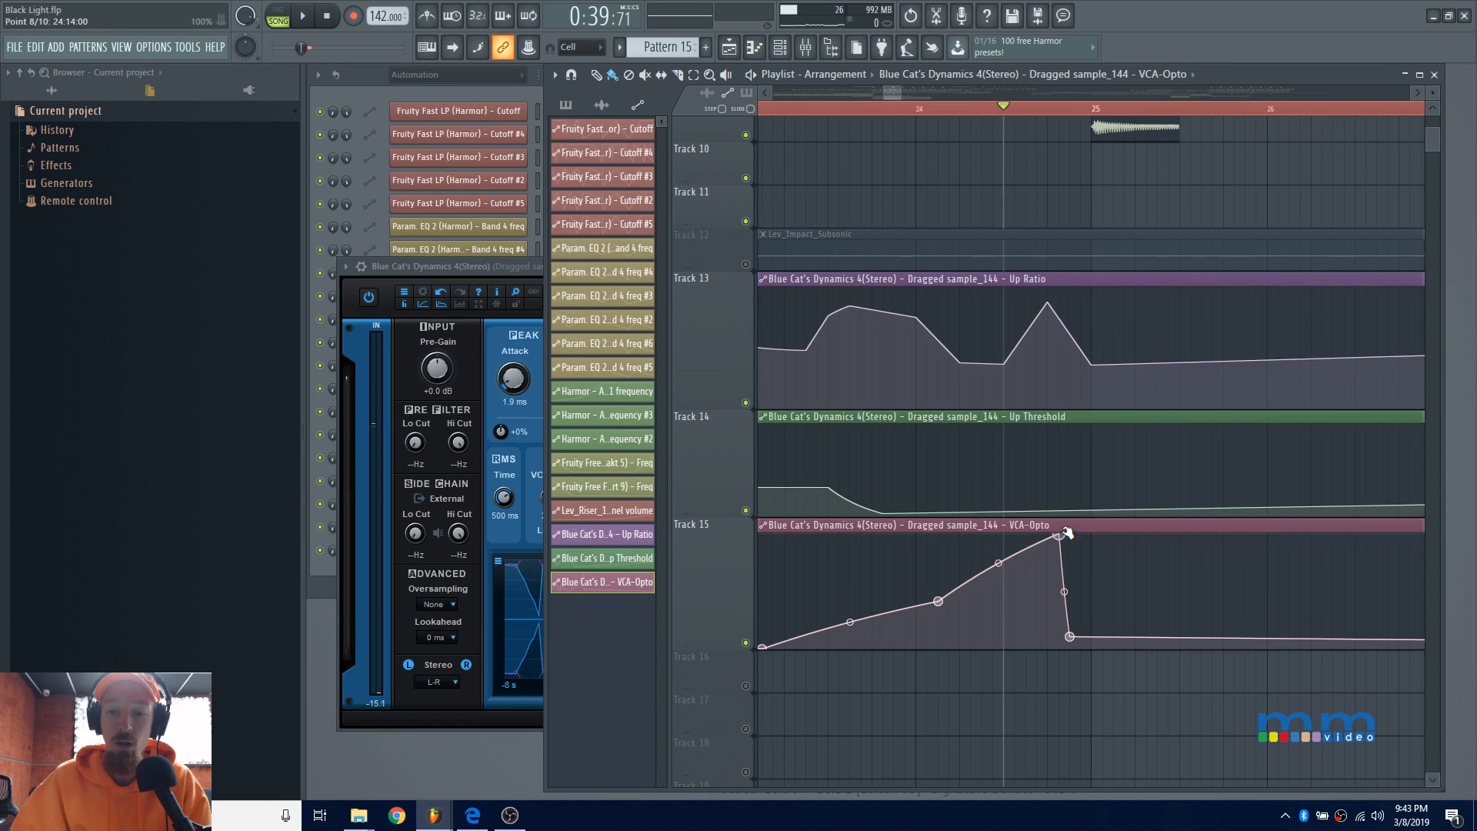
key(space)
key(space)
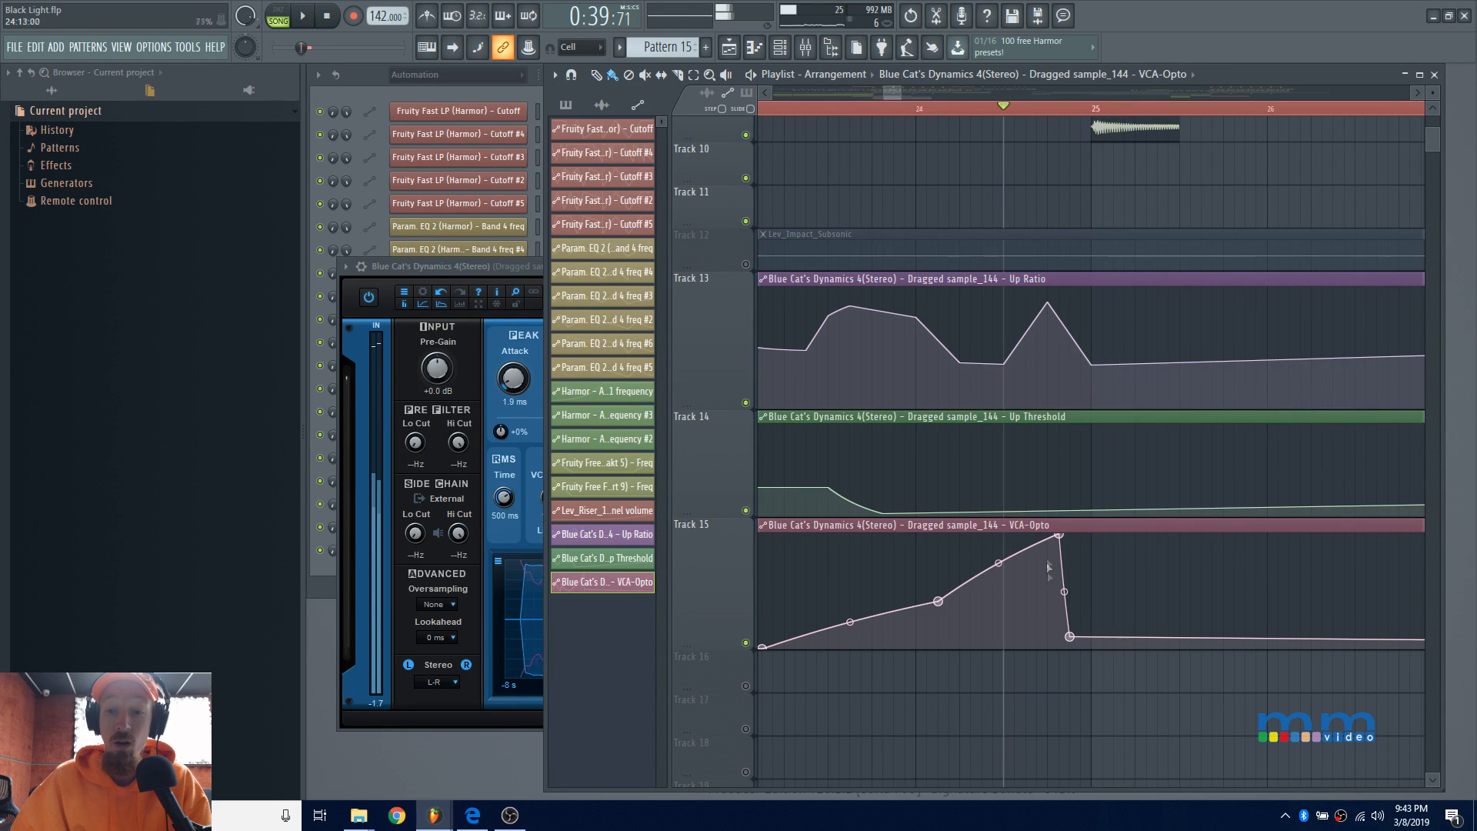
right_click(1060, 533)
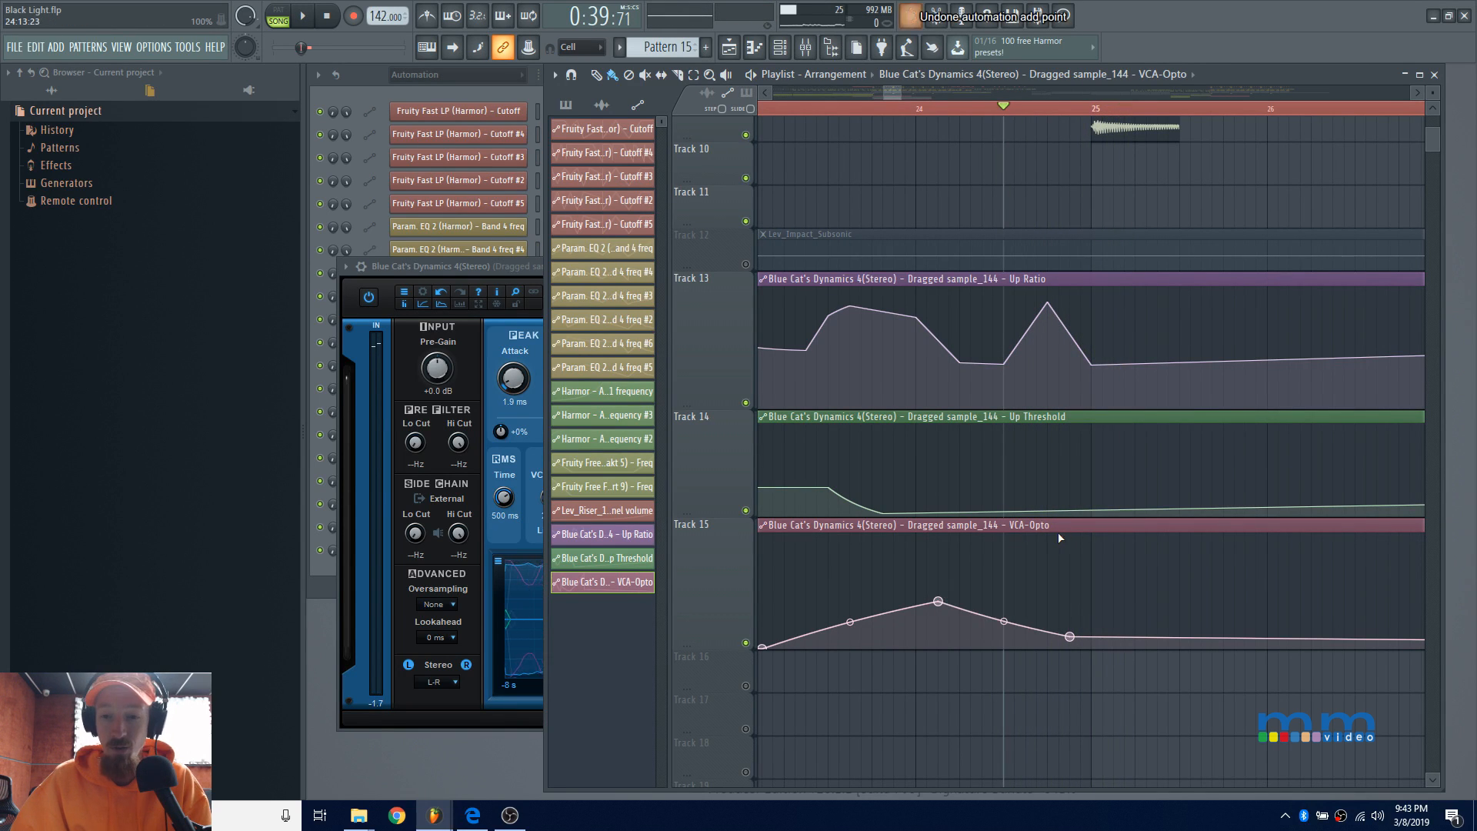
Undo the last point change in the VCA-Opto clip, then raise its points between mid-bar 24 and 24:13:00 to the maximum and audition.
key(space)
key(space)
key(ctrl+z)
key(space)
key(space)
drag(1065, 538, 1048, 535)
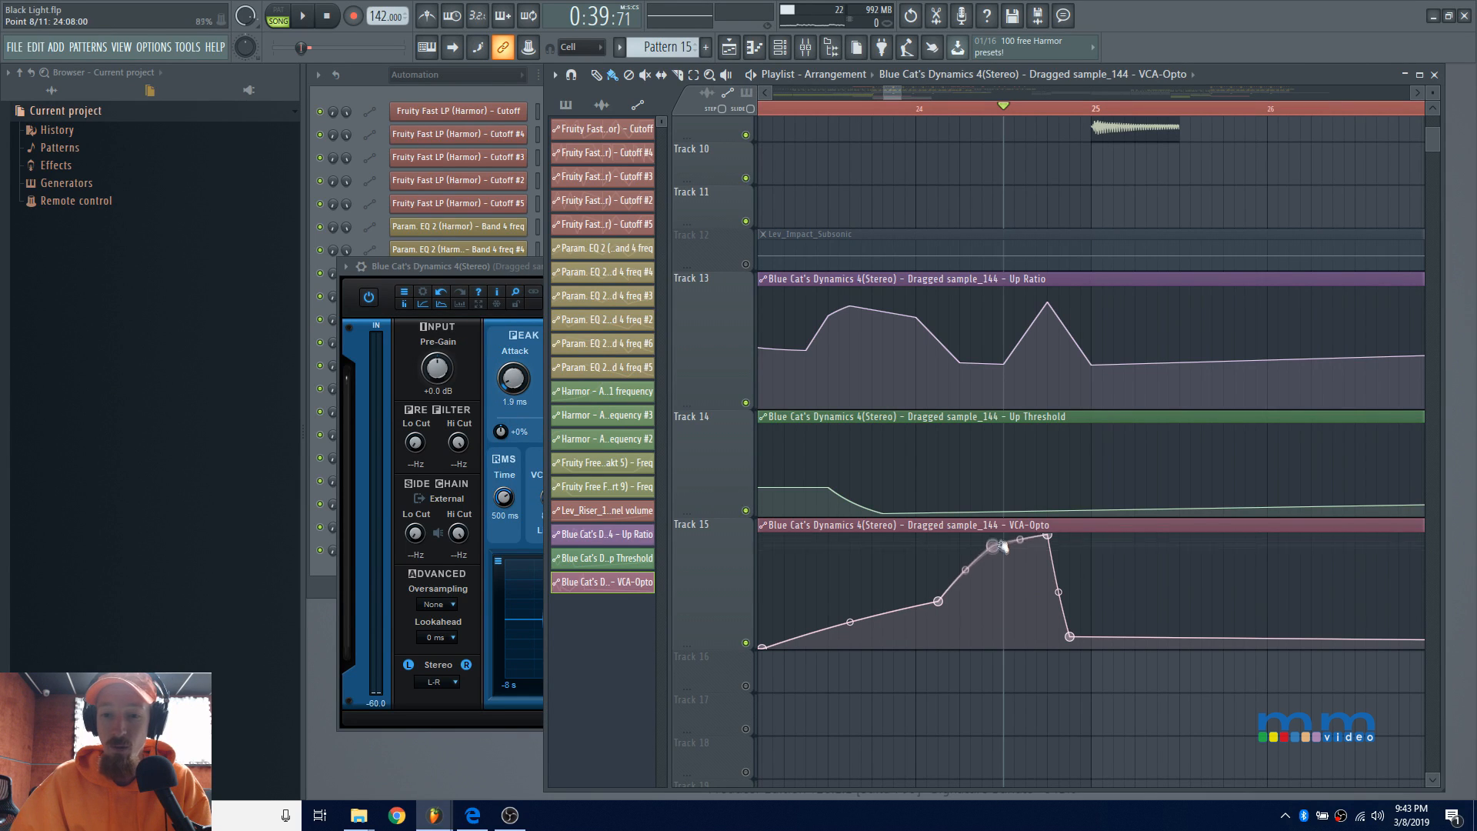
key(space)
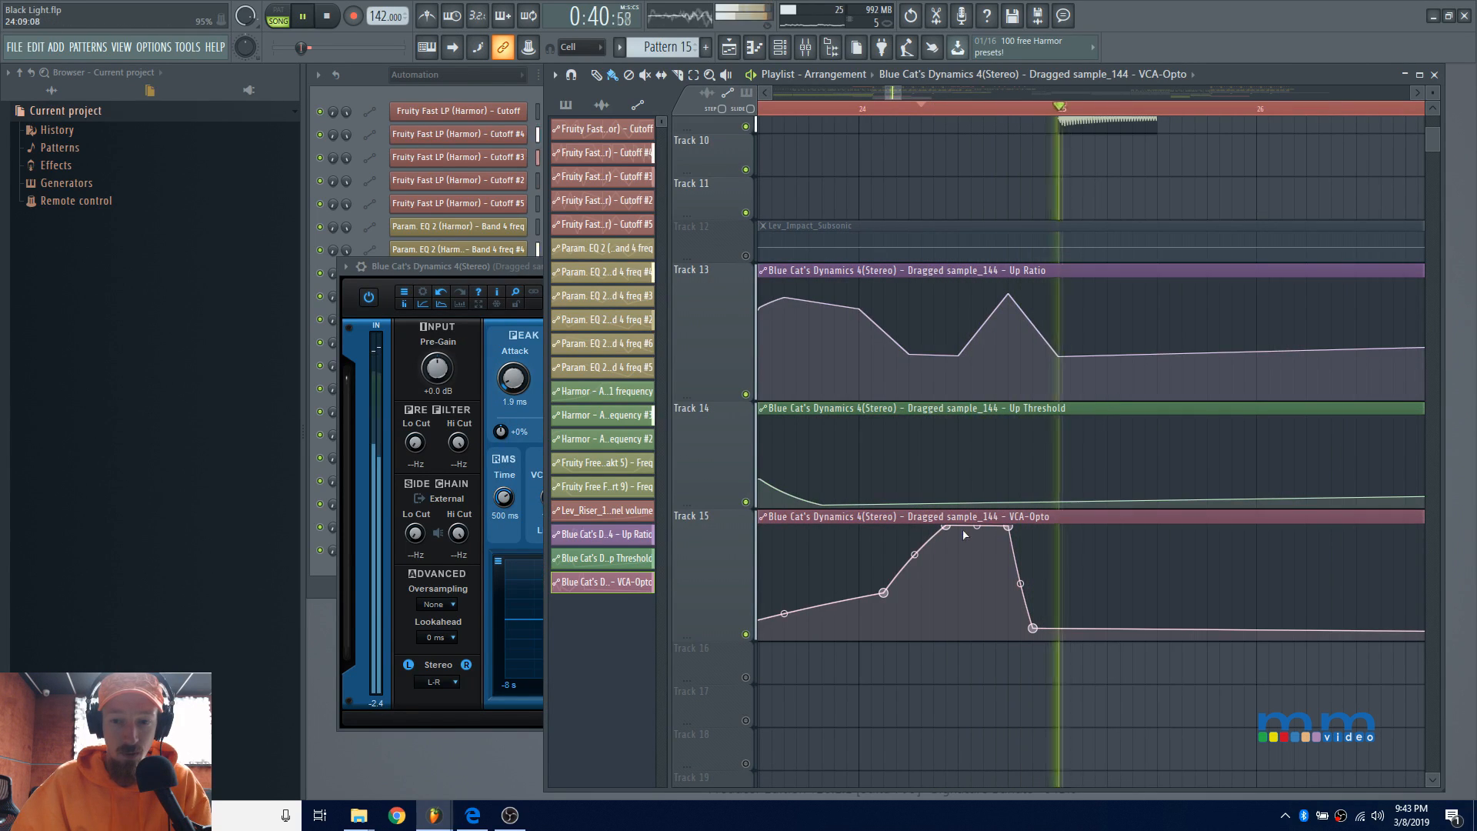
key(space)
Lower the VCA-Opto point in the middle of bar 24 nearly to the bottom of the clip and audition the dip.
drag(949, 527, 952, 627)
key(space)
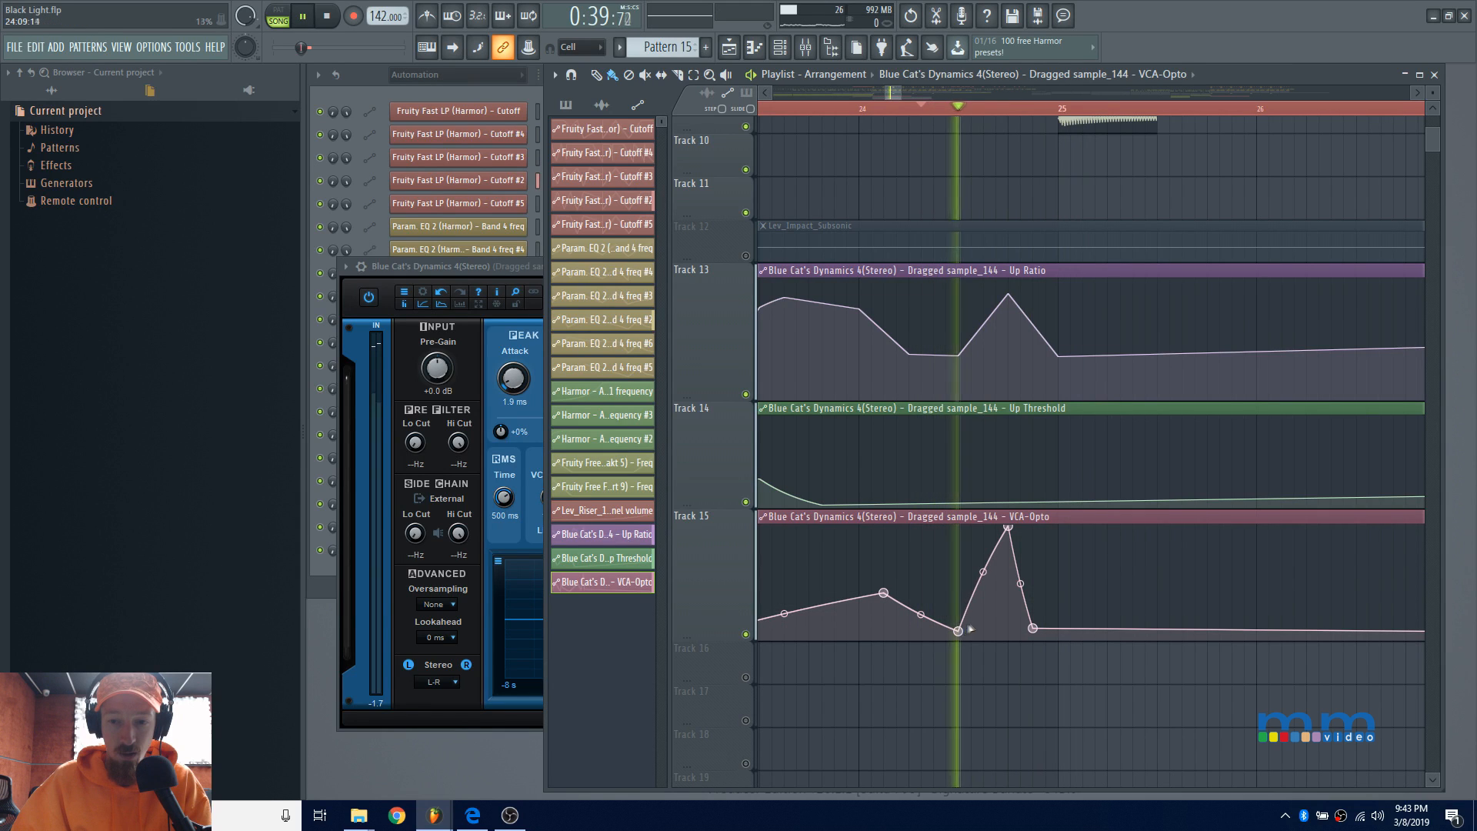
key(space)
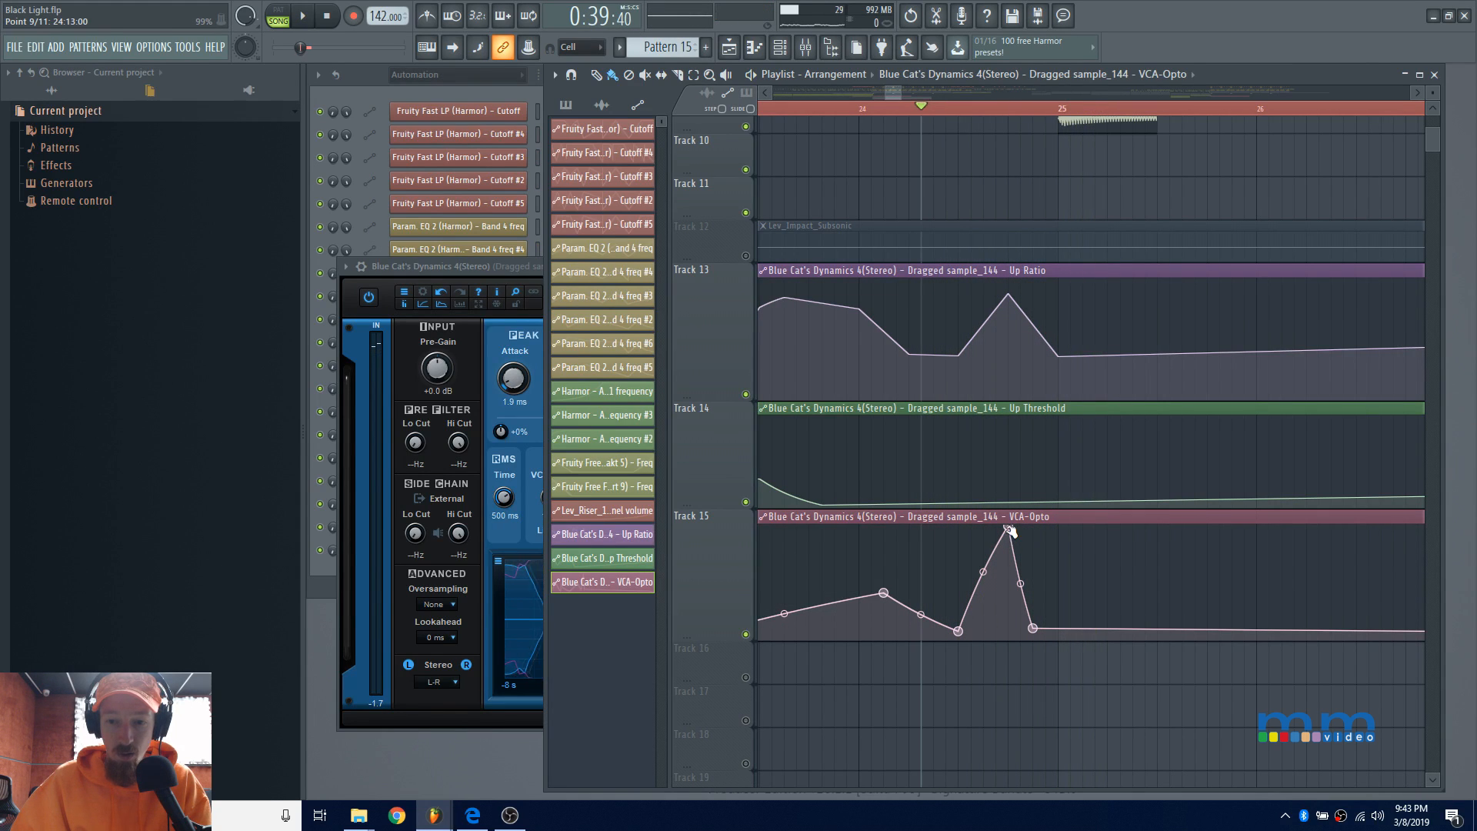
Try lowering the VCA-Opto peak at 24:13:00 to 6%, audition it, and return the point to 100%.
drag(1008, 528, 996, 603)
key(space)
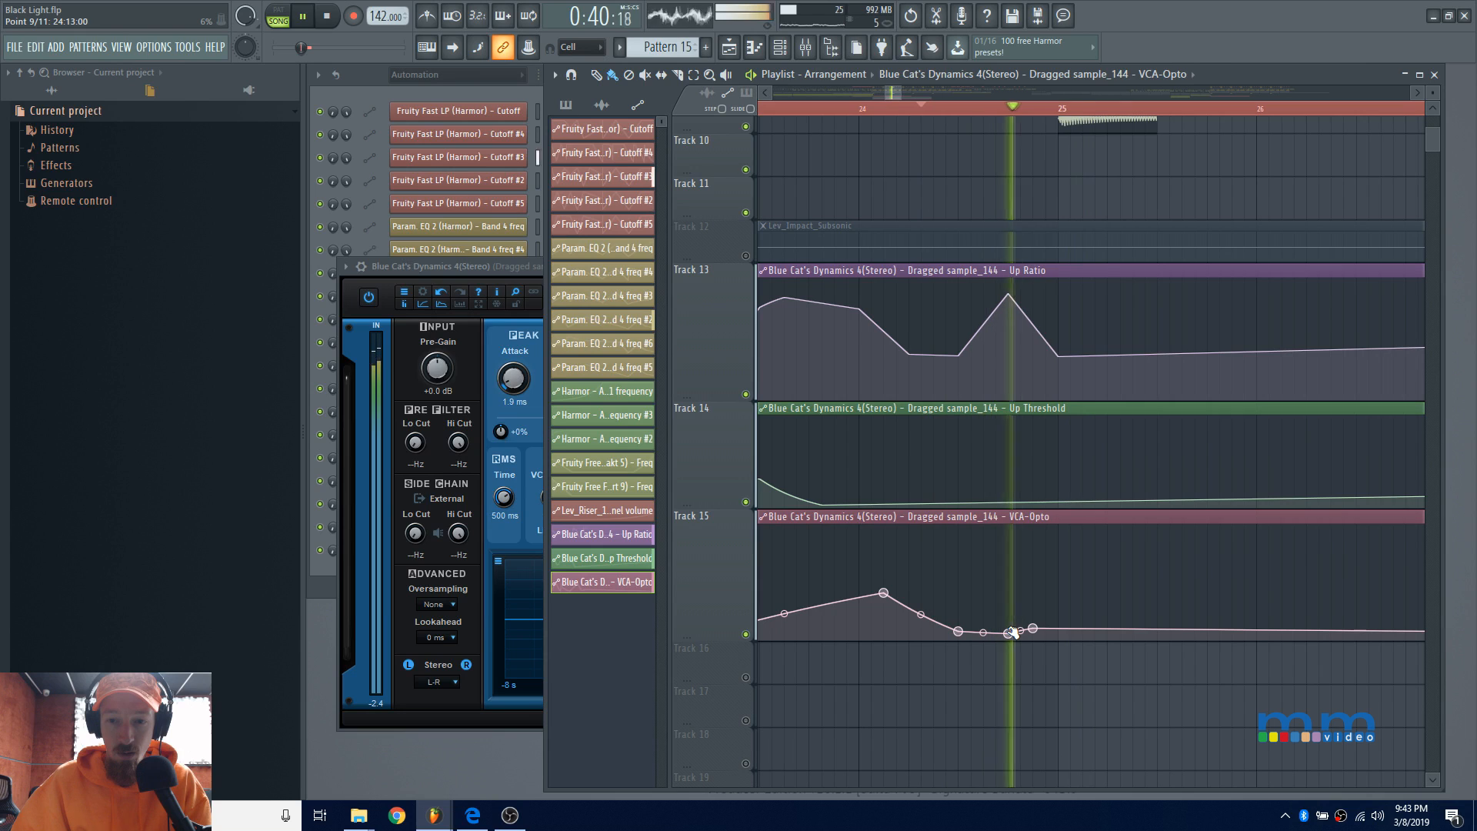
key(space)
drag(1010, 633, 1015, 526)
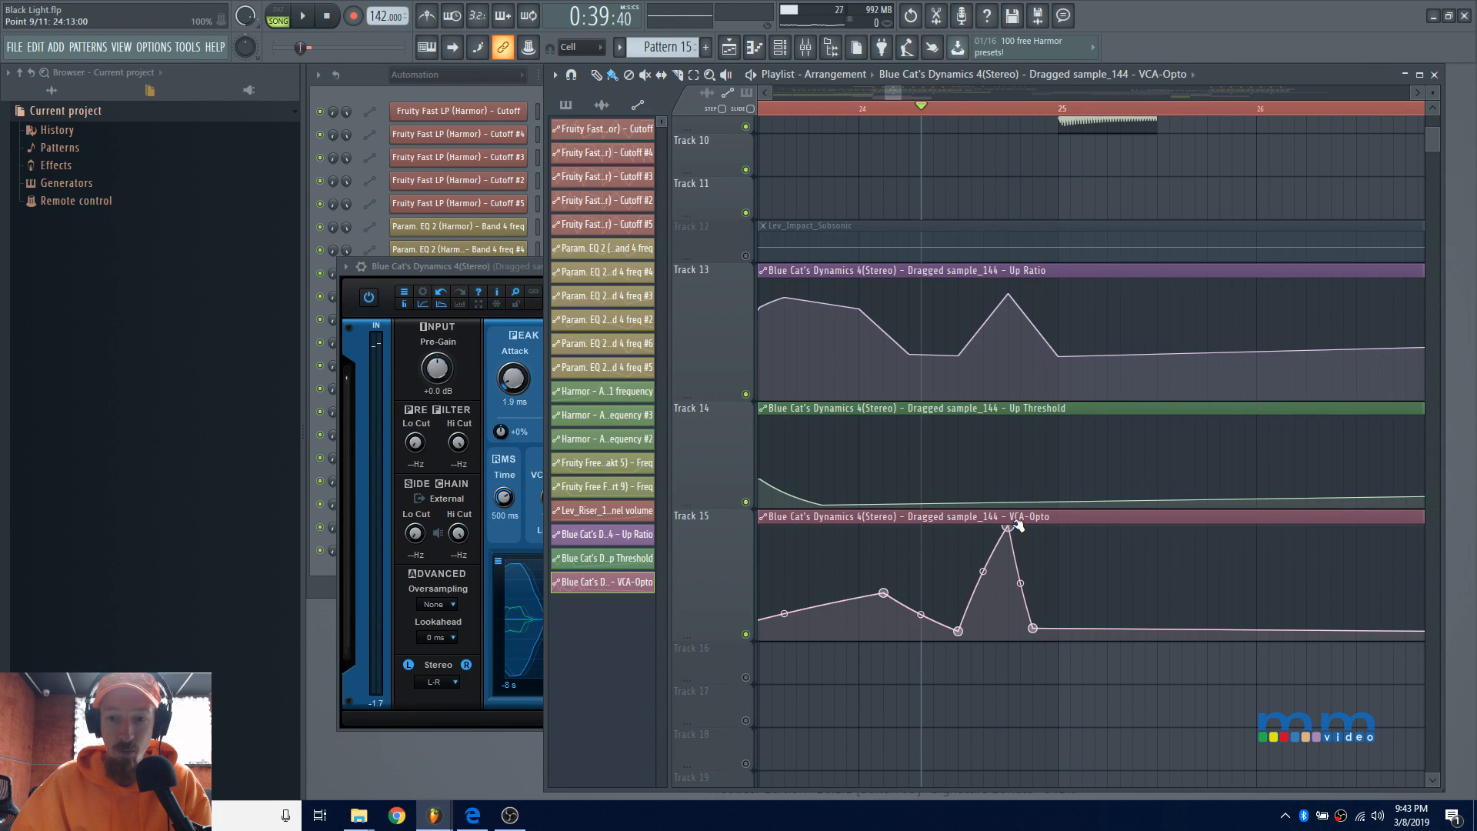
Bend the VCA-Opto segment rising to the 24:13:00 peak slightly upward and audition the movement.
key(space)
key(space)
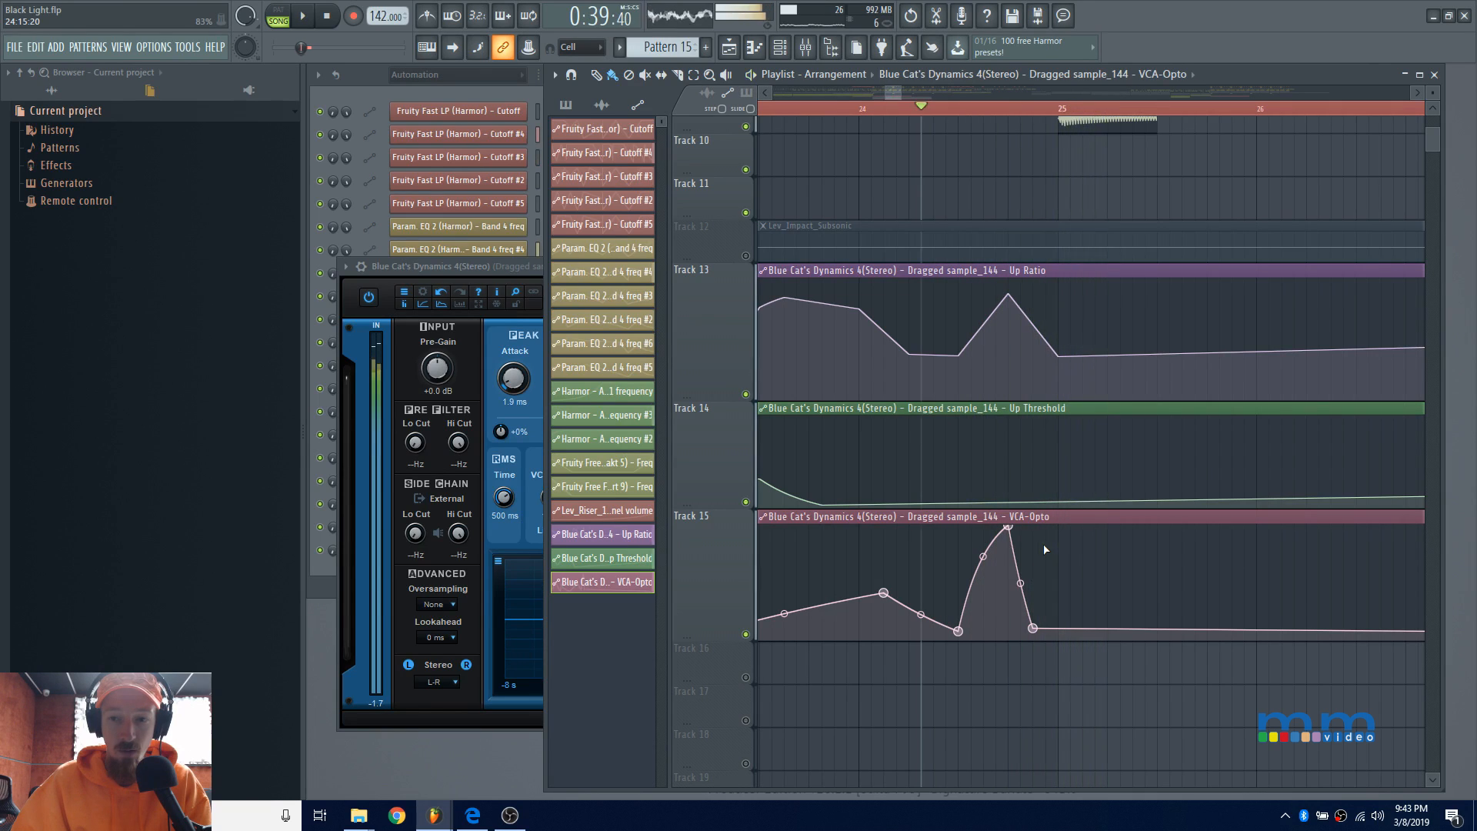